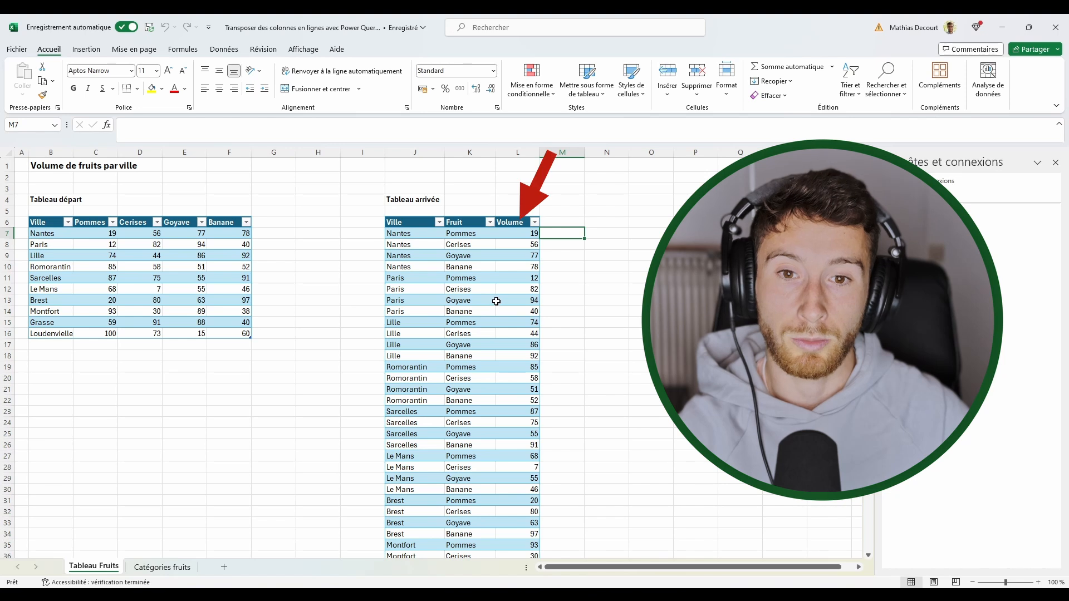
- Add a "Quantité" column to the Tableau arrivée, directly after the Volume column in cell M6
{"action": "type", "text": "="}
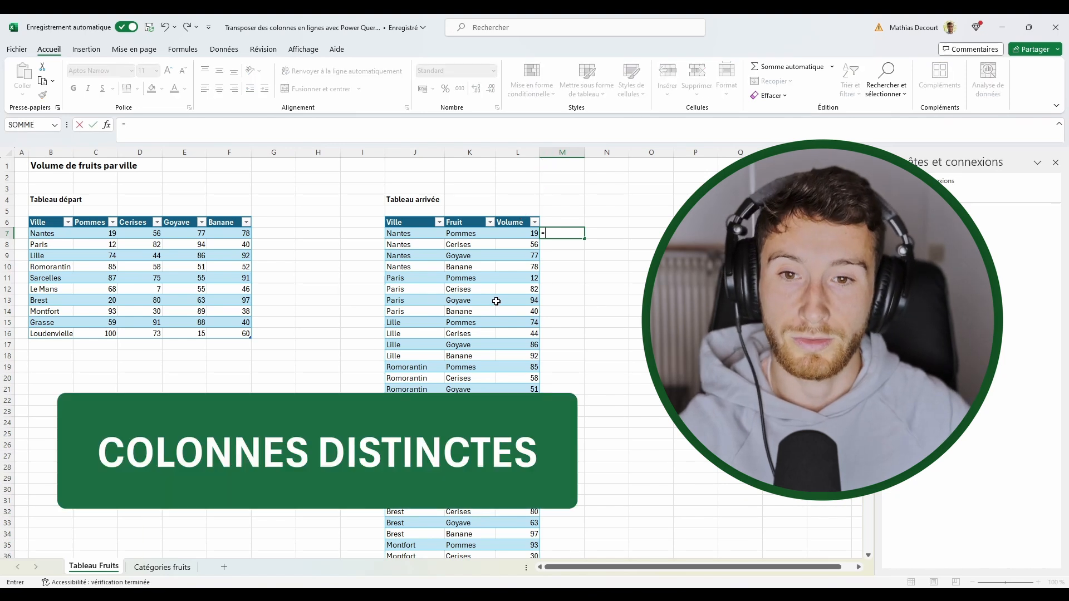
{"action": "key", "text": "Escape"}
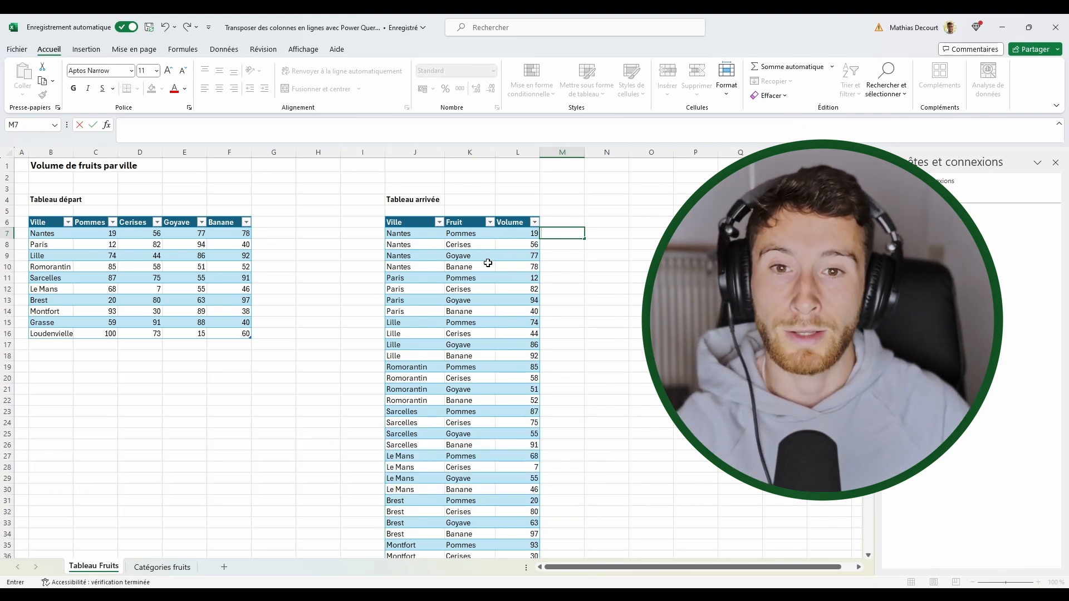
{"action": "left_click", "coordinate": [505, 225]}
{"action": "left_click", "coordinate": [570, 225]}
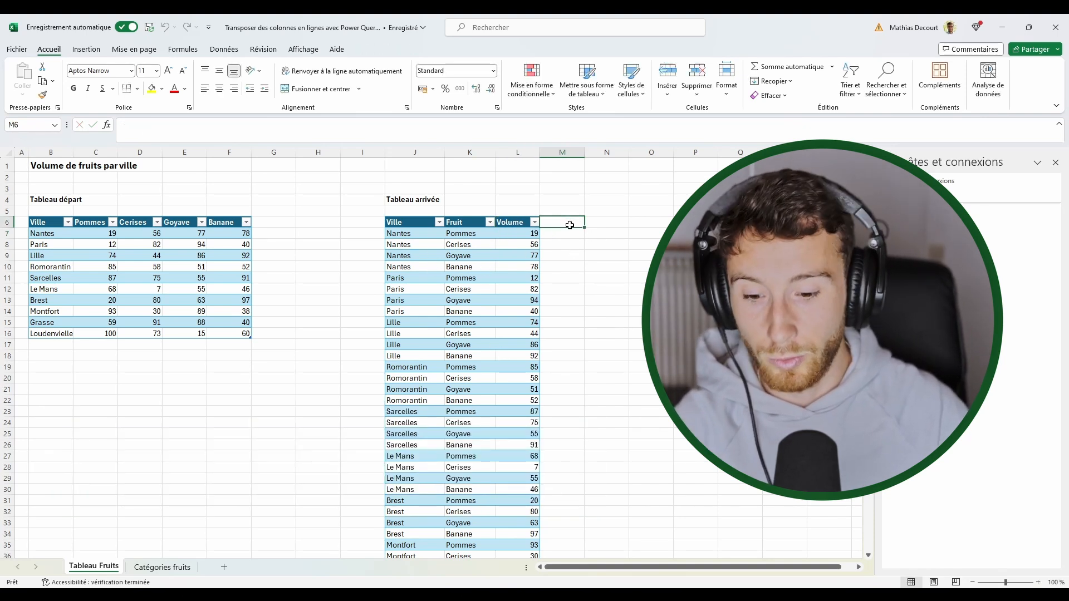
{"action": "type", "text": "Quantité"}
{"action": "key", "text": "Tab"}
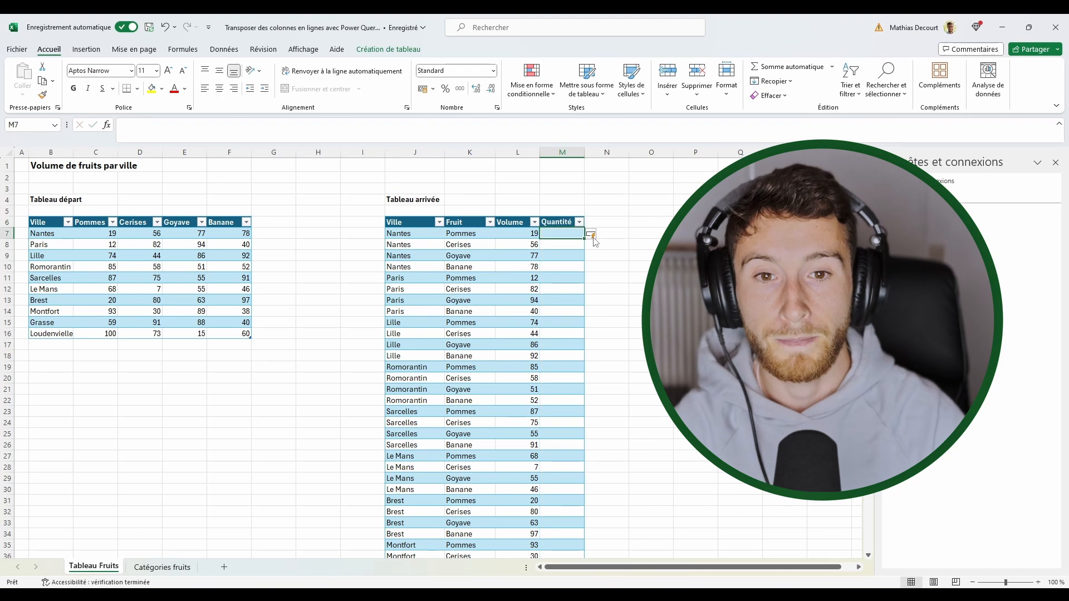
- Add a "Catégorie de fruit" column to the Tableau arrivée in cell N6, after Quantité
{"action": "type", "text": "Catégorie de"}
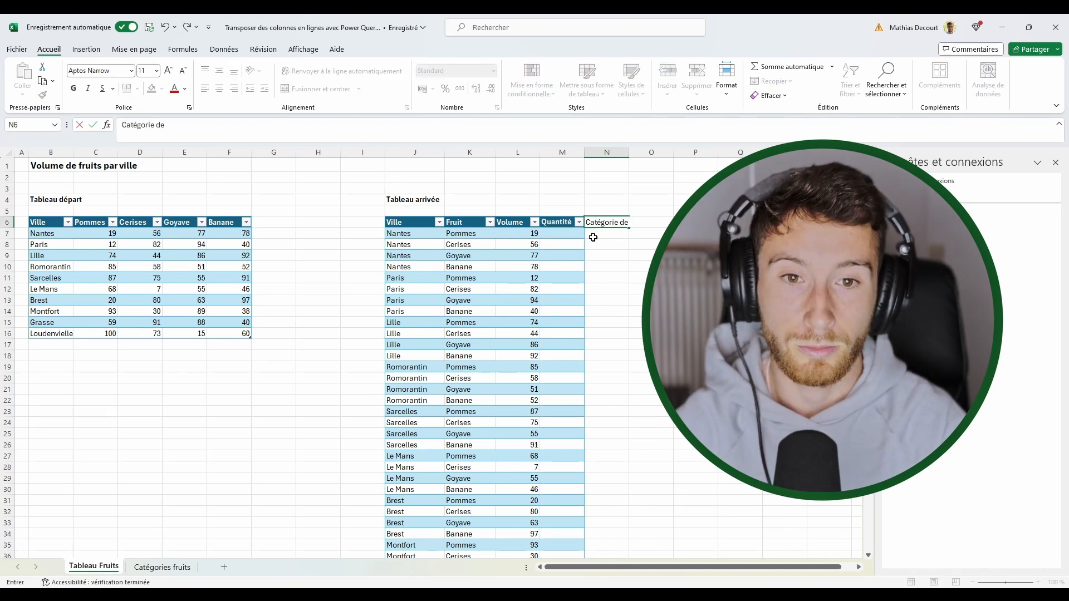
{"action": "type", "text": " frui"}
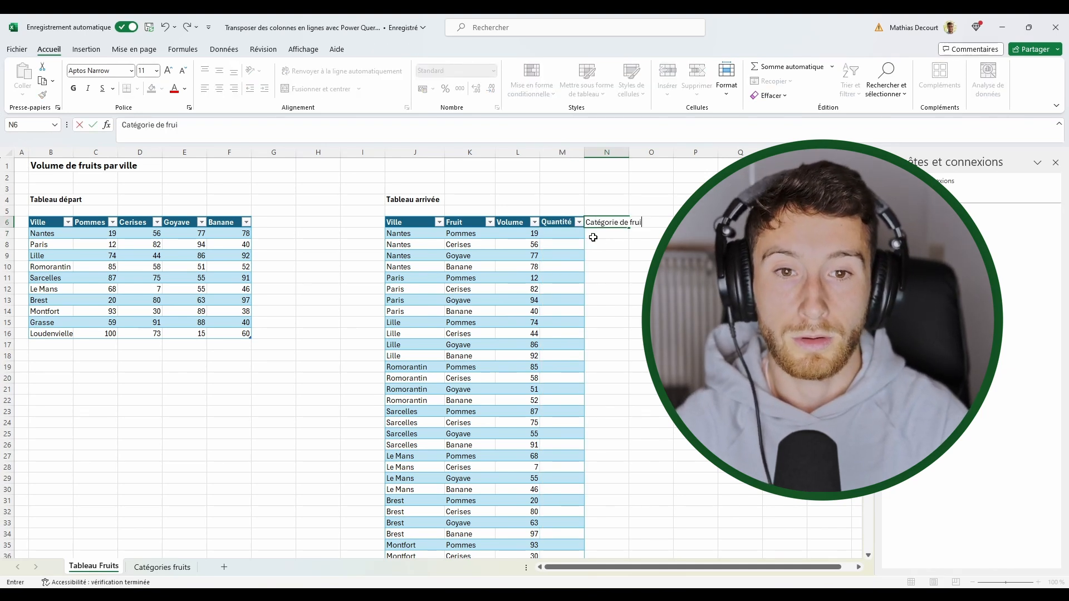
{"action": "type", "text": "t"}
{"action": "key", "text": "Return"}
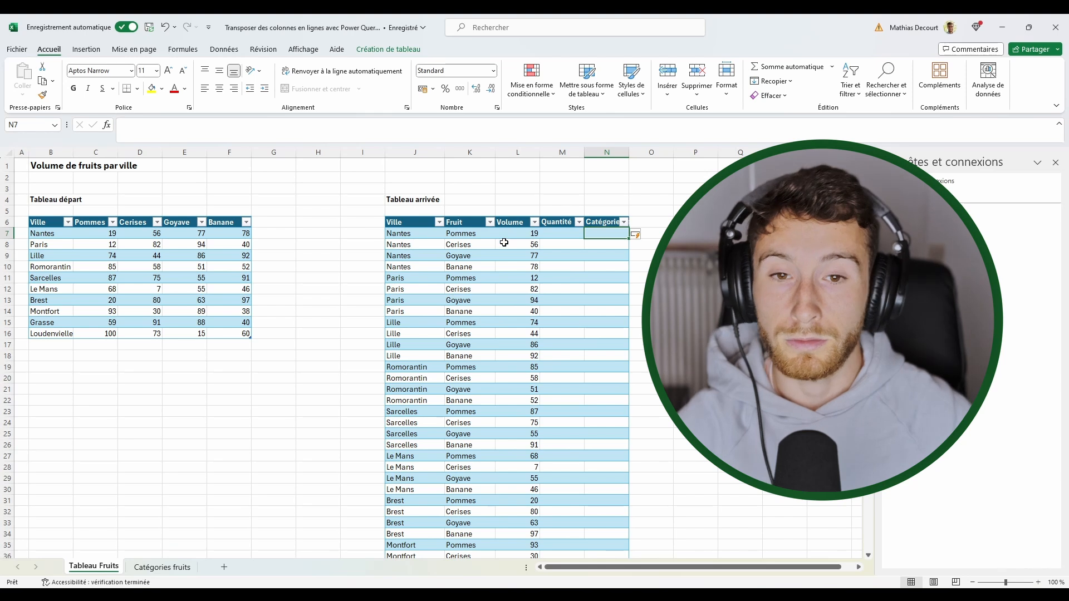
{"action": "left_click_drag", "start_coordinate": [50, 223], "coordinate": [226, 333]}
{"action": "left_click", "coordinate": [105, 236]}
{"action": "left_click", "coordinate": [95, 224]}
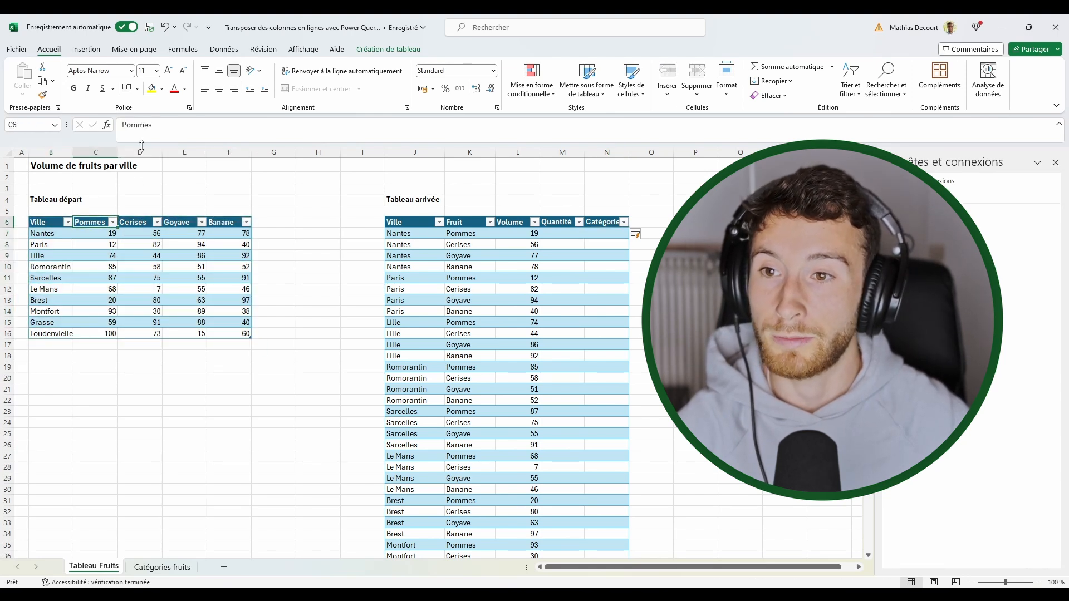
{"action": "left_click", "coordinate": [259, 222]}
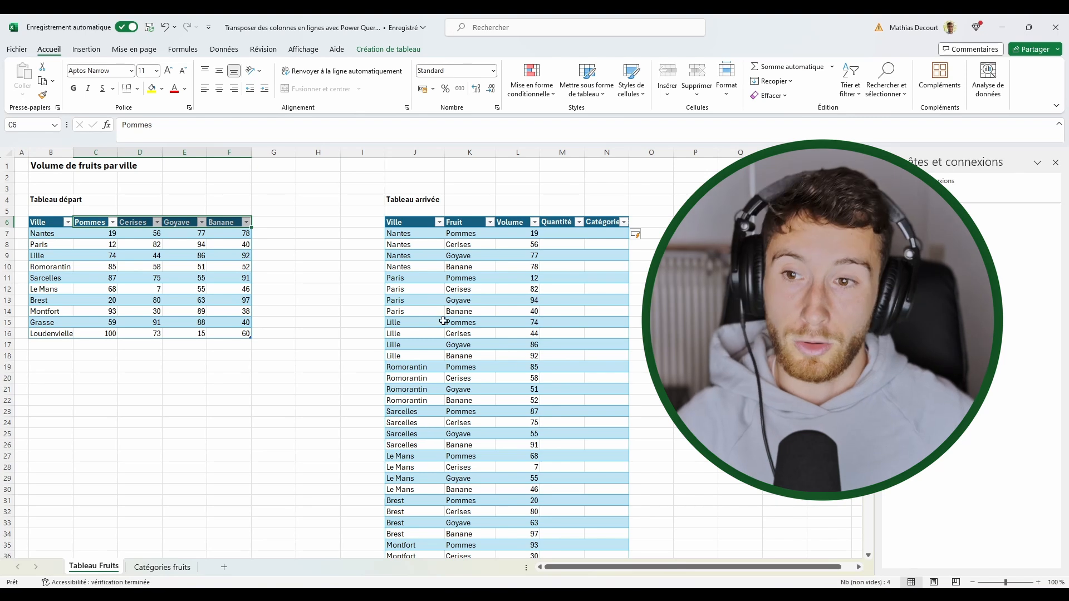
- Import the Tableau départ into the Power Query editor as a query from a table or range
{"action": "left_click", "coordinate": [144, 255]}
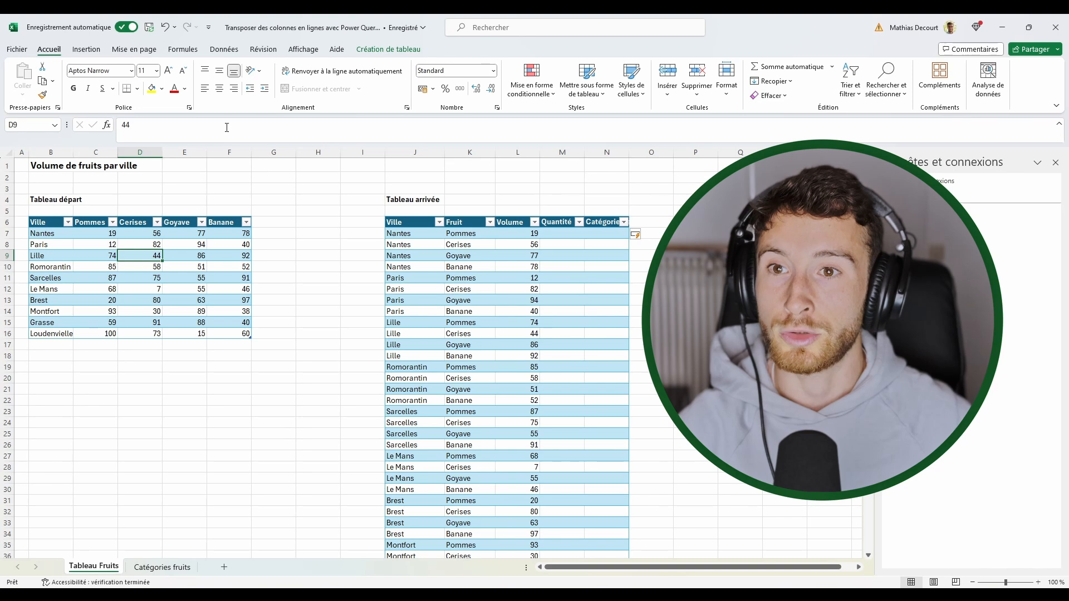
{"action": "left_click", "coordinate": [223, 49]}
{"action": "left_click", "coordinate": [31, 98]}
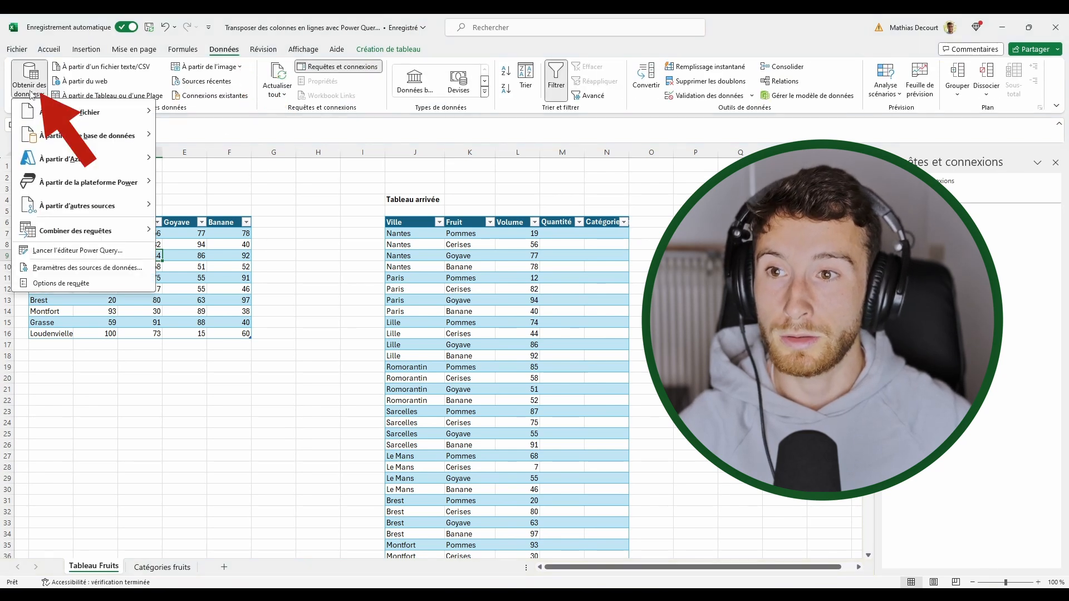
{"action": "mouse_move", "coordinate": [78, 206]}
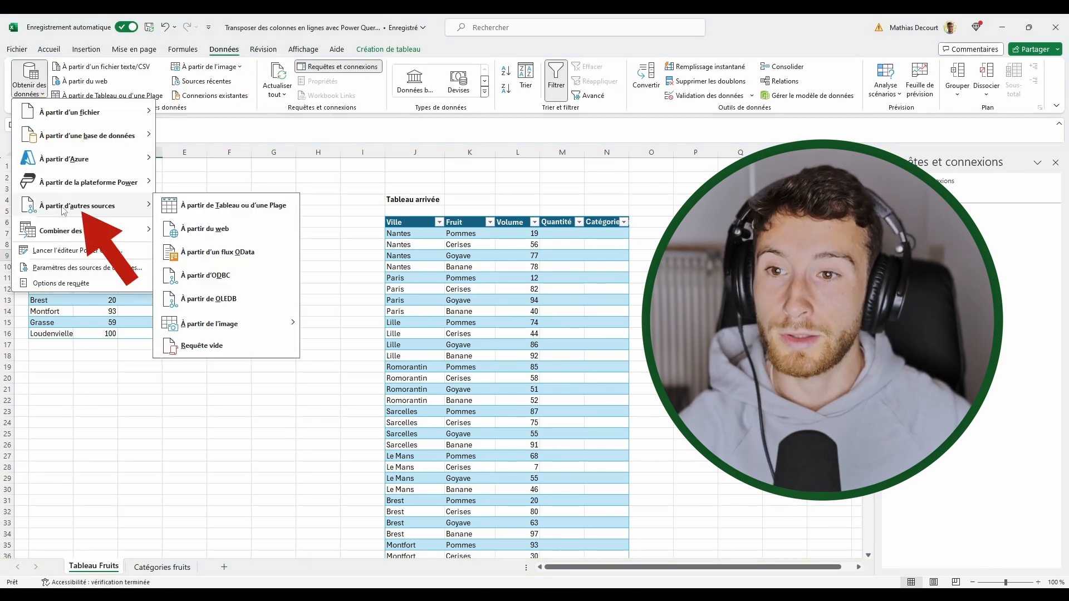
{"action": "left_click", "coordinate": [216, 207]}
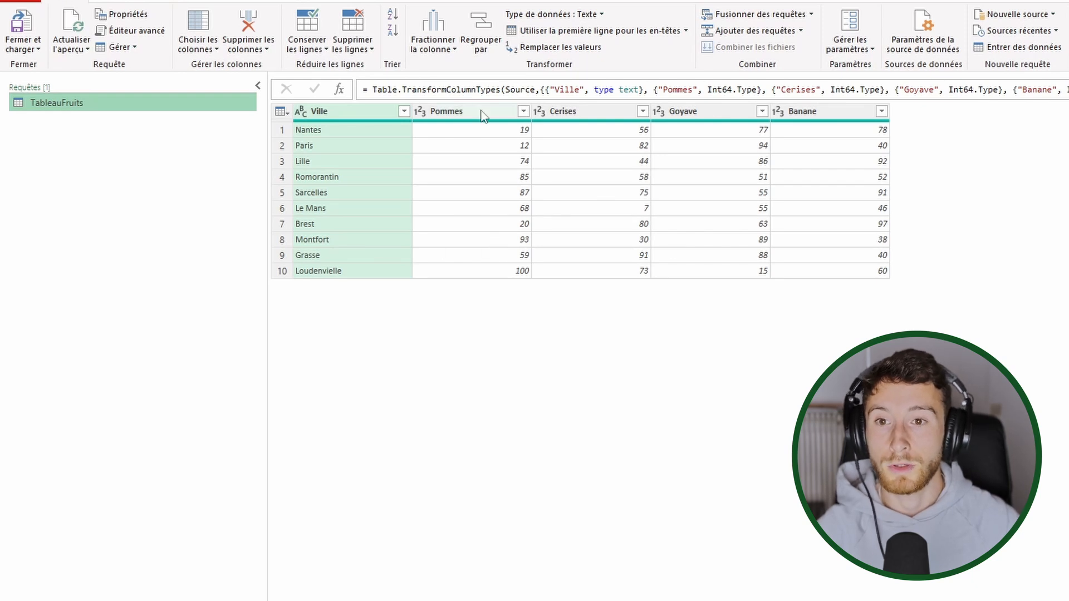
- Unpivot the four fruit columns from Pommes to Banane, keeping Ville as the fixed column
{"action": "left_click", "coordinate": [449, 112]}
{"action": "key", "text": "shift+End"}
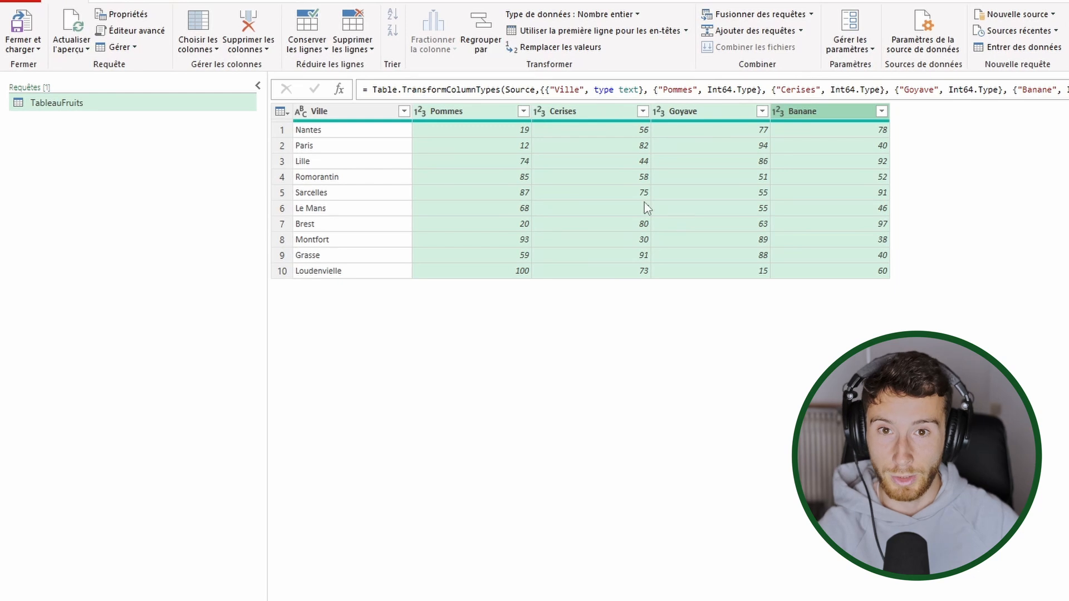
{"action": "left_click", "coordinate": [470, 110]}
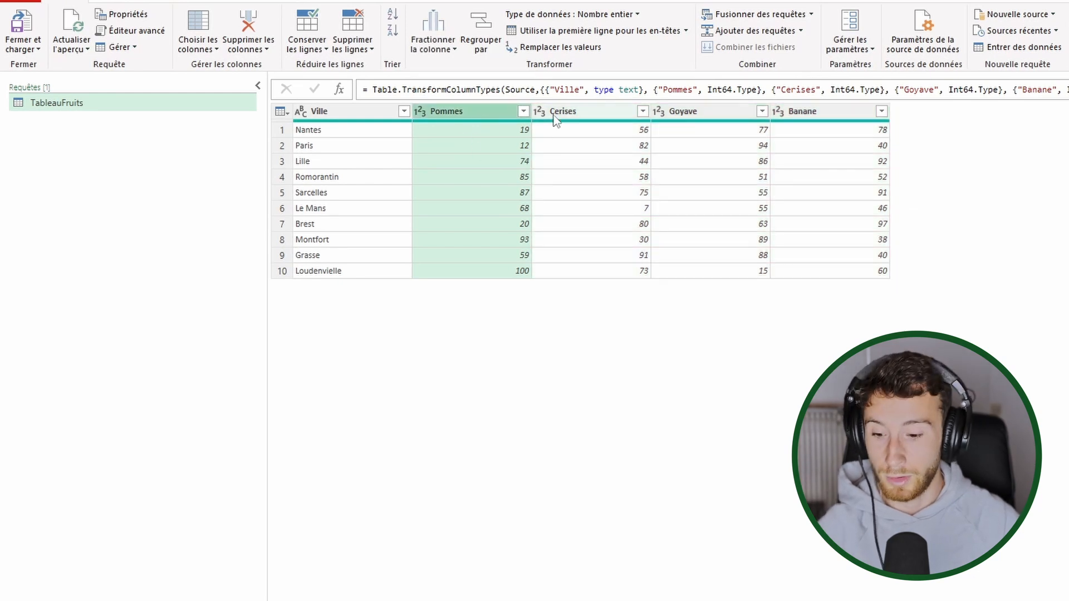
{"action": "left_click", "coordinate": [823, 114], "text": "shift"}
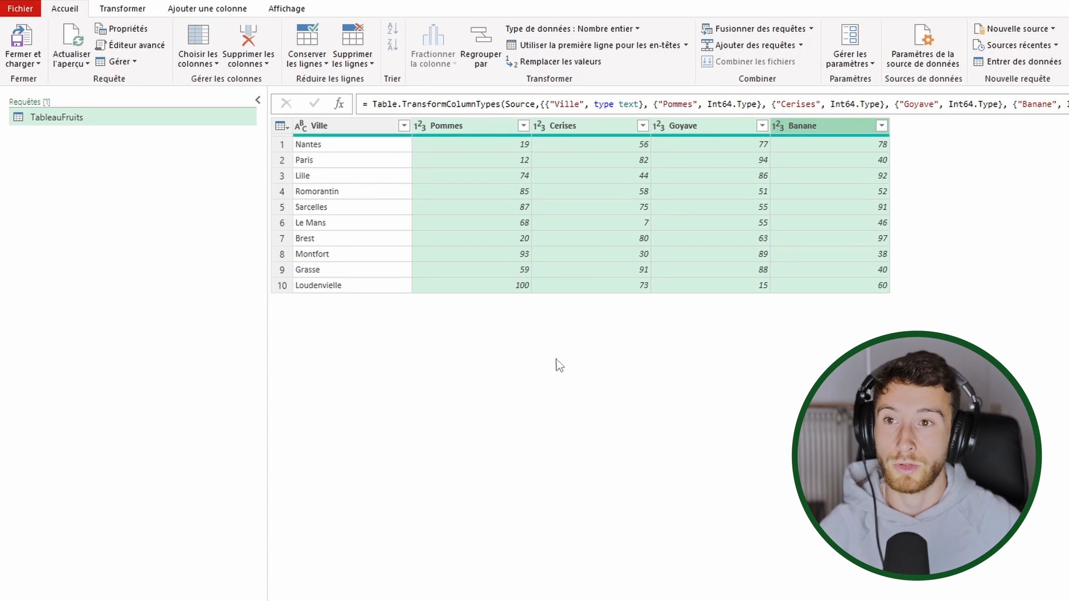
{"action": "left_click", "coordinate": [105, 10]}
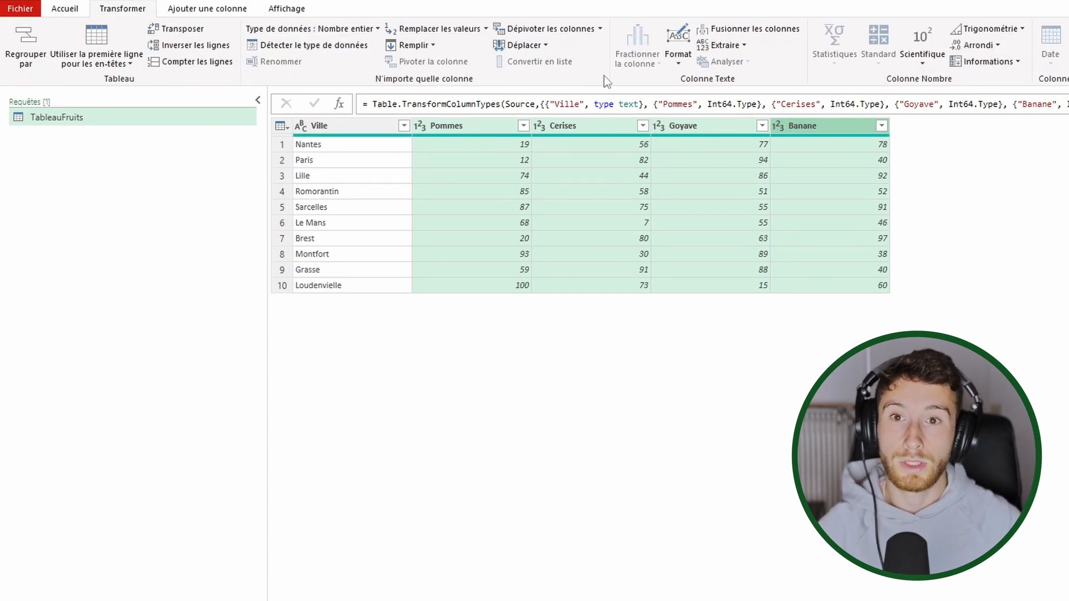
{"action": "left_click", "coordinate": [546, 32]}
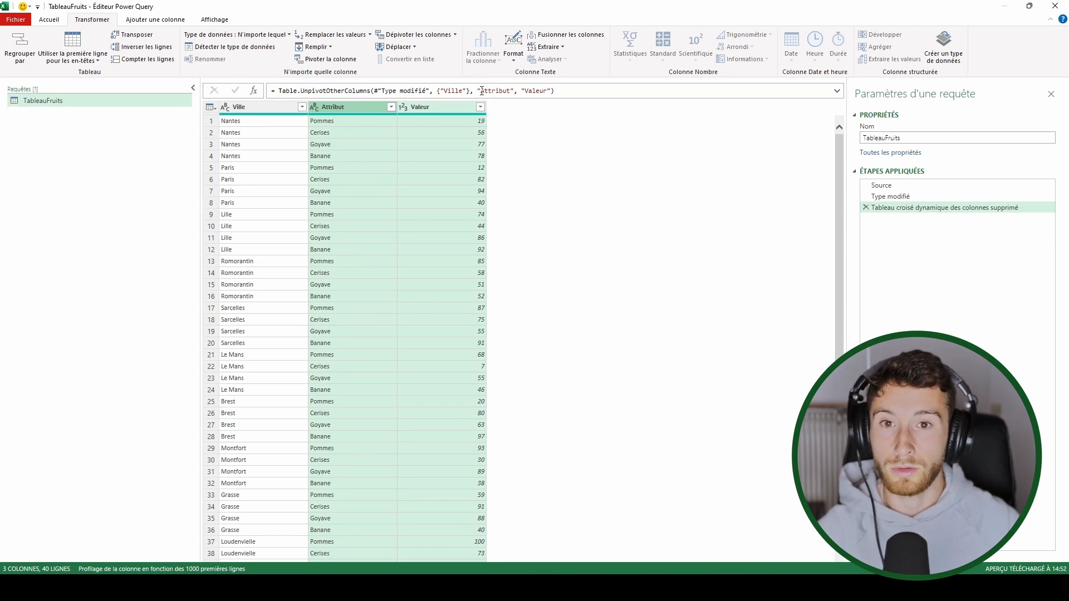
- In the unpivot step's formula, rename the output columns "Attribut" to "Fruit" and "Valeur" to "Volume"
{"action": "left_click_drag", "start_coordinate": [483, 91], "coordinate": [510, 90]}
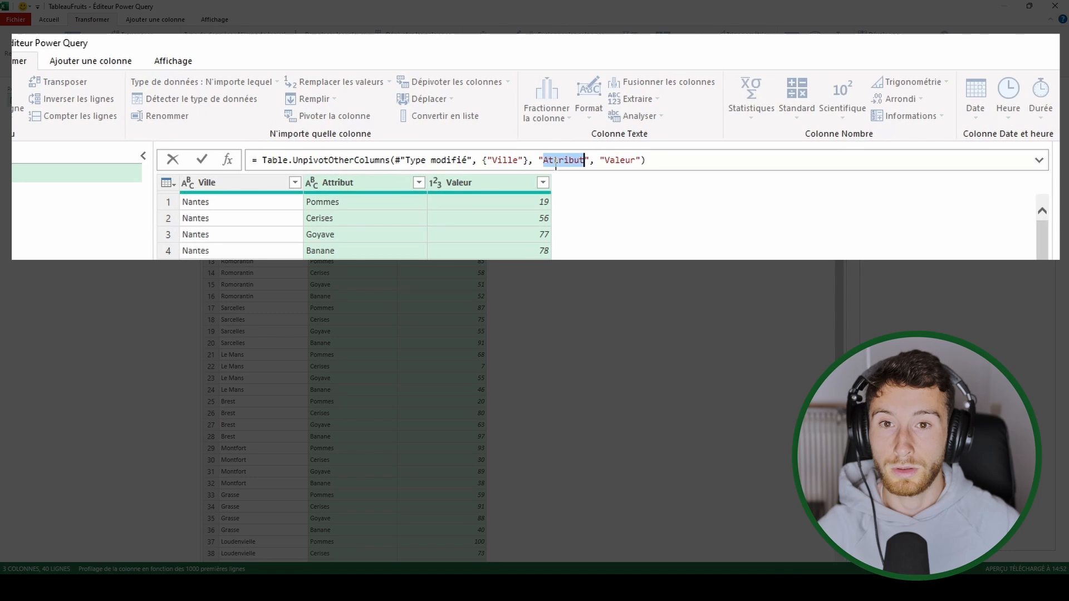
{"action": "left_click_drag", "start_coordinate": [605, 159], "coordinate": [635, 161]}
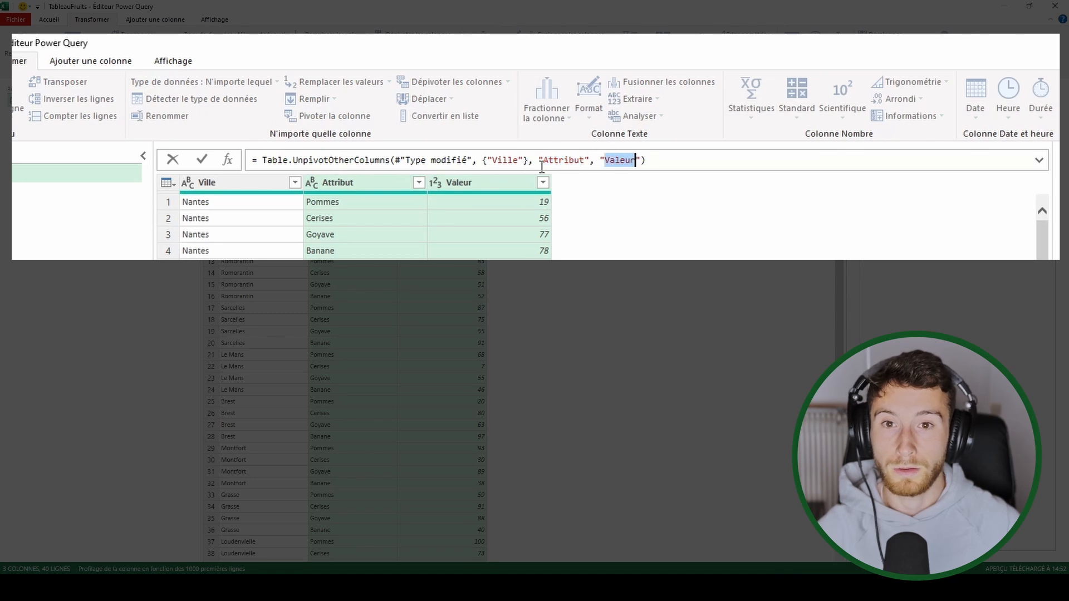
{"action": "left_click_drag", "start_coordinate": [544, 160], "coordinate": [590, 160]}
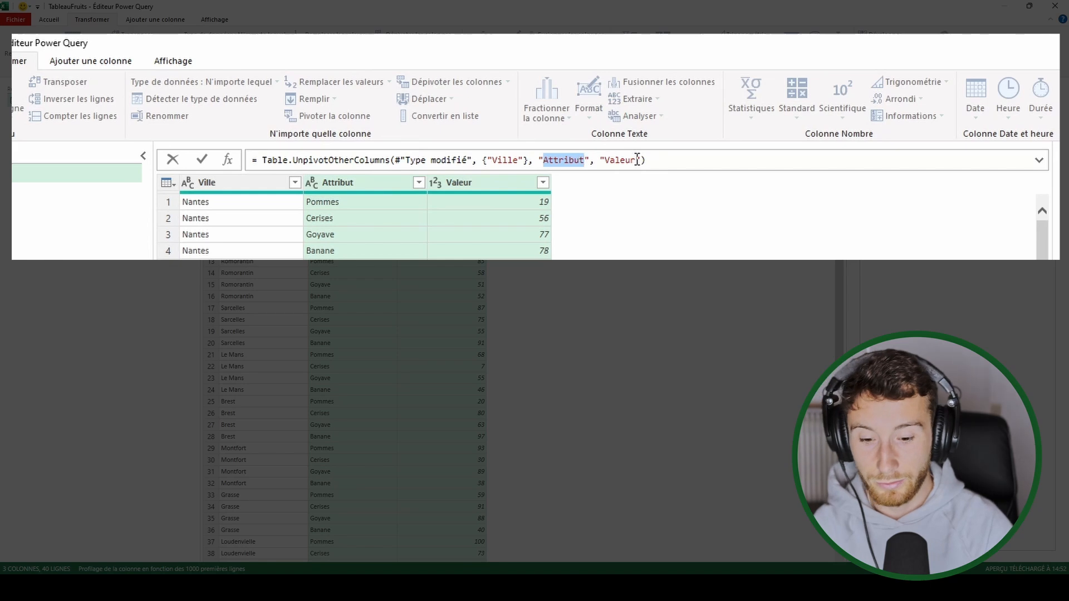
{"action": "type", "text": "Fruit"}
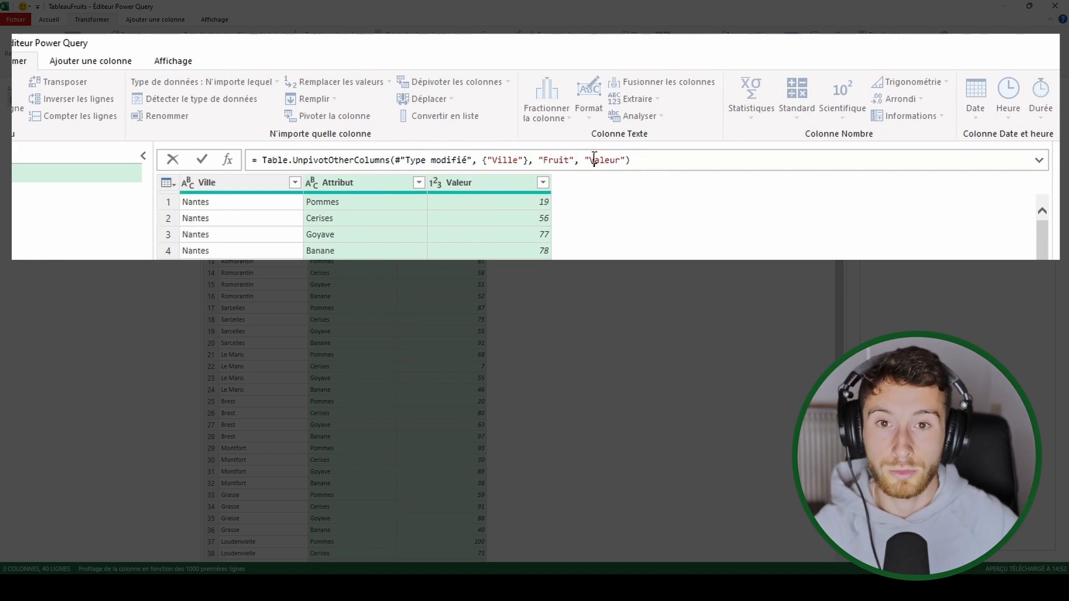
{"action": "left_click_drag", "start_coordinate": [591, 160], "coordinate": [619, 160]}
{"action": "type", "text": "Vol"}
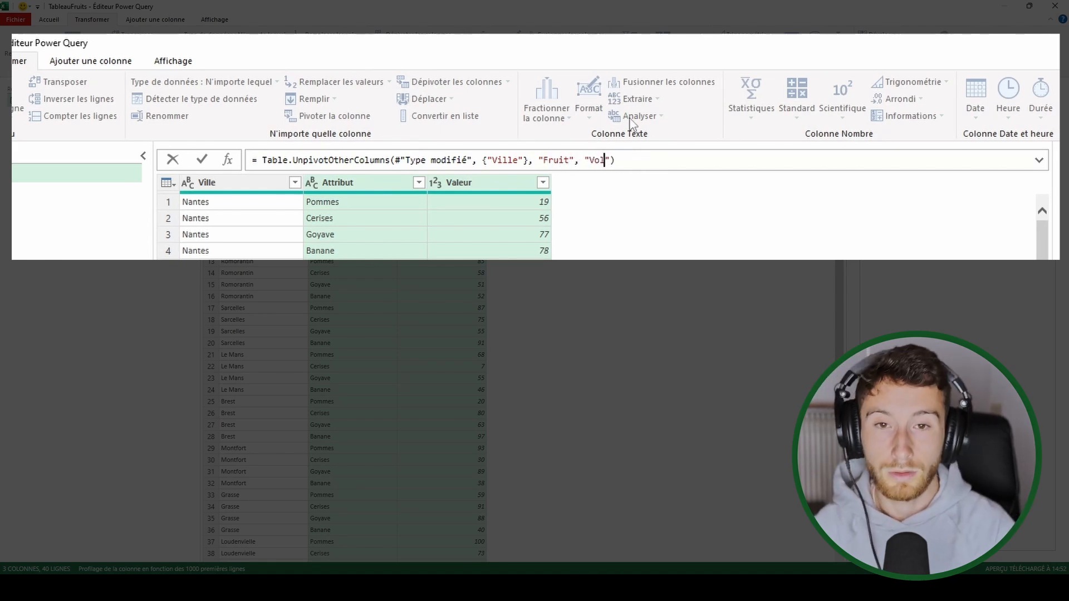
{"action": "type", "text": "ume"}
{"action": "key", "text": "Return"}
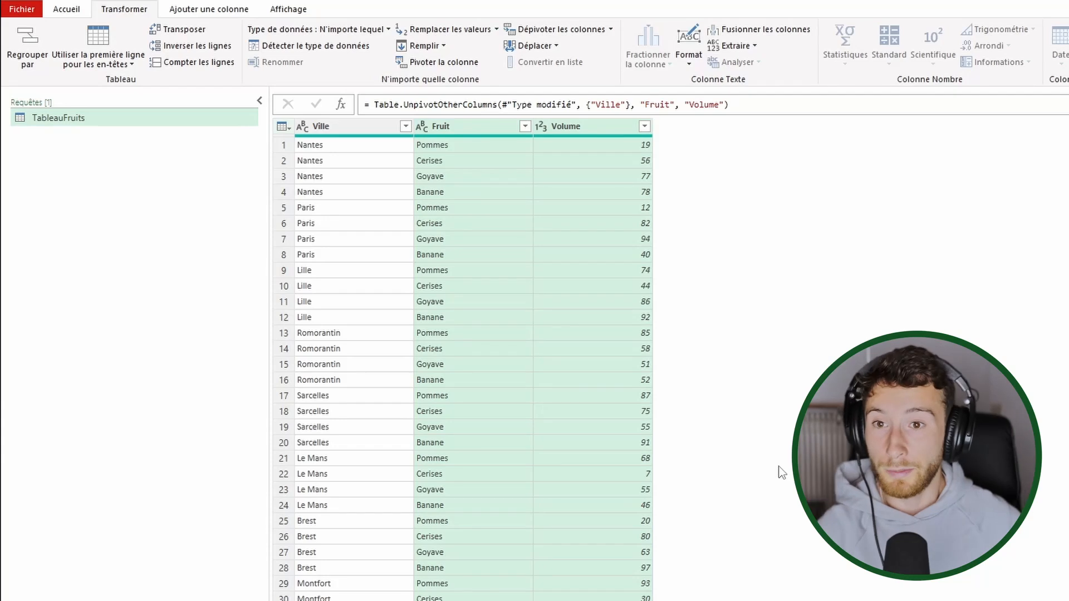
- Close the query editor, load the result into the workbook, and review its Ville, Fruit and Volume columns
{"action": "left_click", "coordinate": [68, 10]}
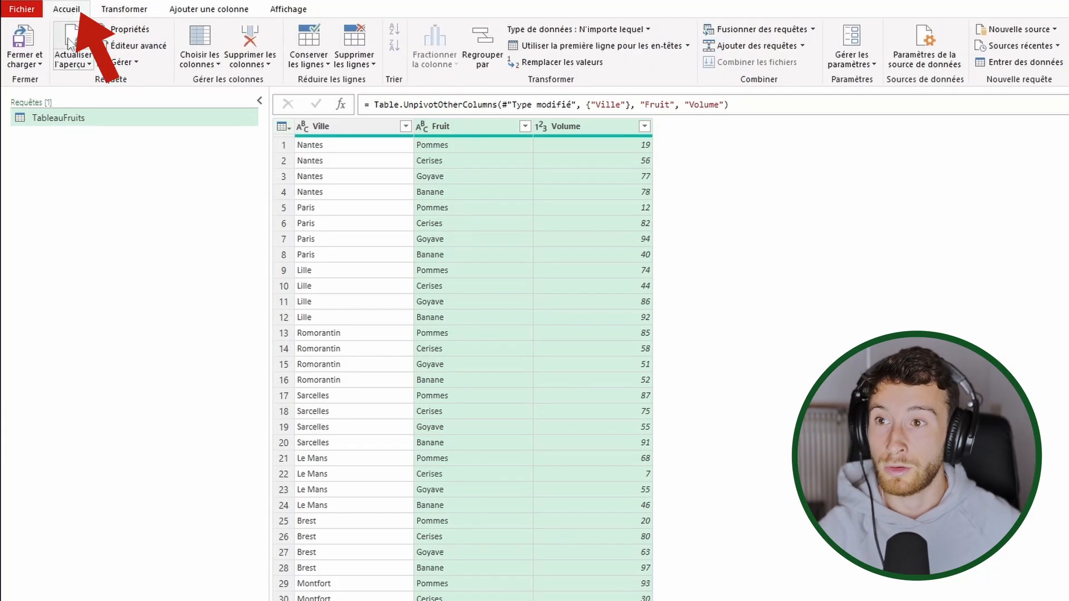
{"action": "left_click", "coordinate": [23, 42]}
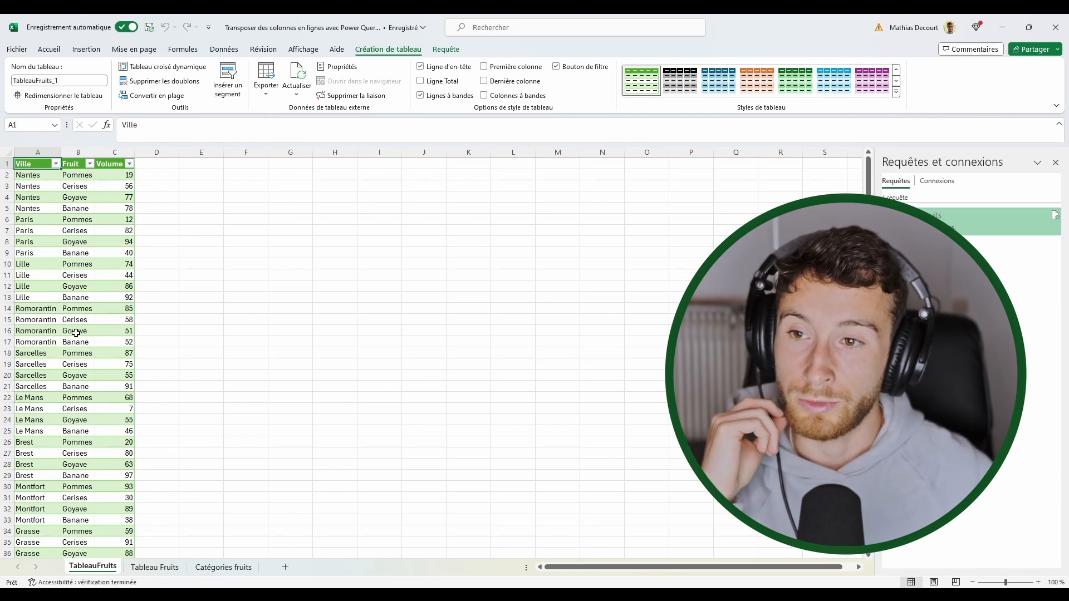
{"action": "left_click_drag", "start_coordinate": [38, 173], "coordinate": [58, 342]}
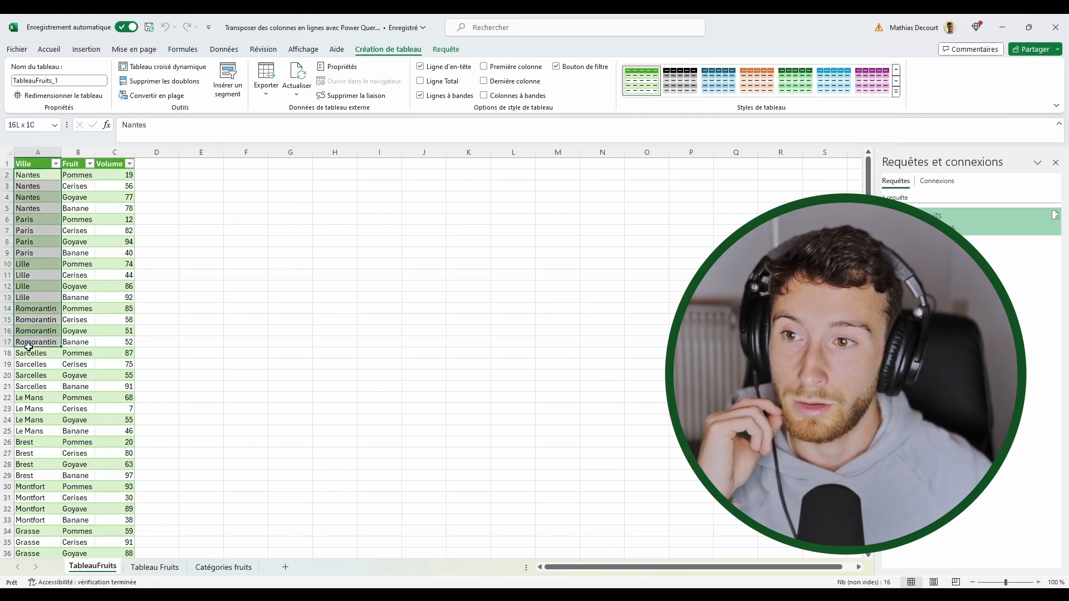
{"action": "left_click_drag", "start_coordinate": [73, 178], "coordinate": [84, 354]}
{"action": "left_click_drag", "start_coordinate": [119, 177], "coordinate": [116, 287]}
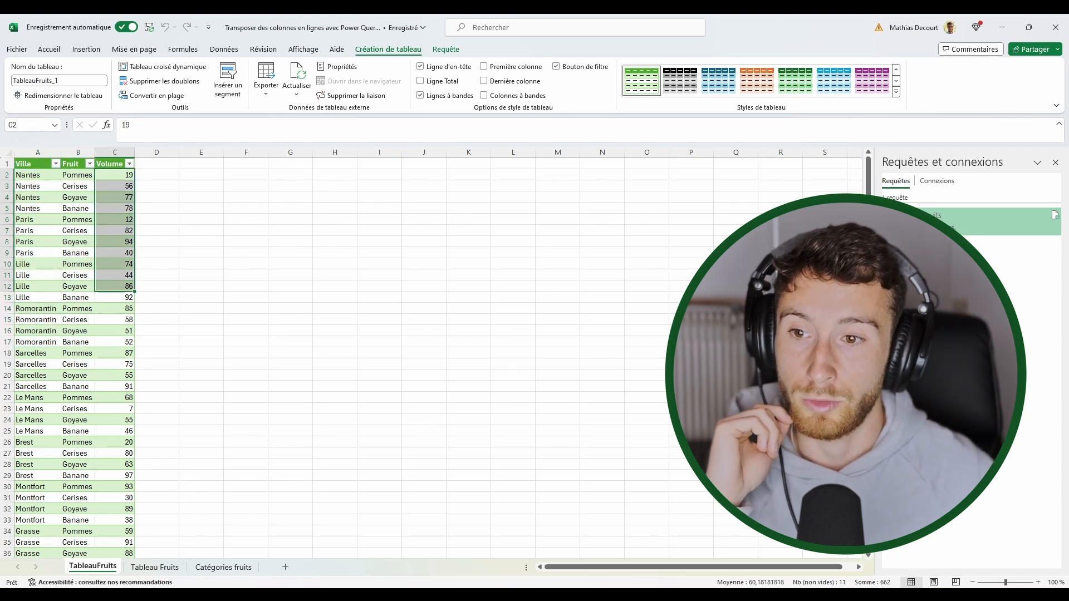
{"action": "left_click", "coordinate": [122, 242]}
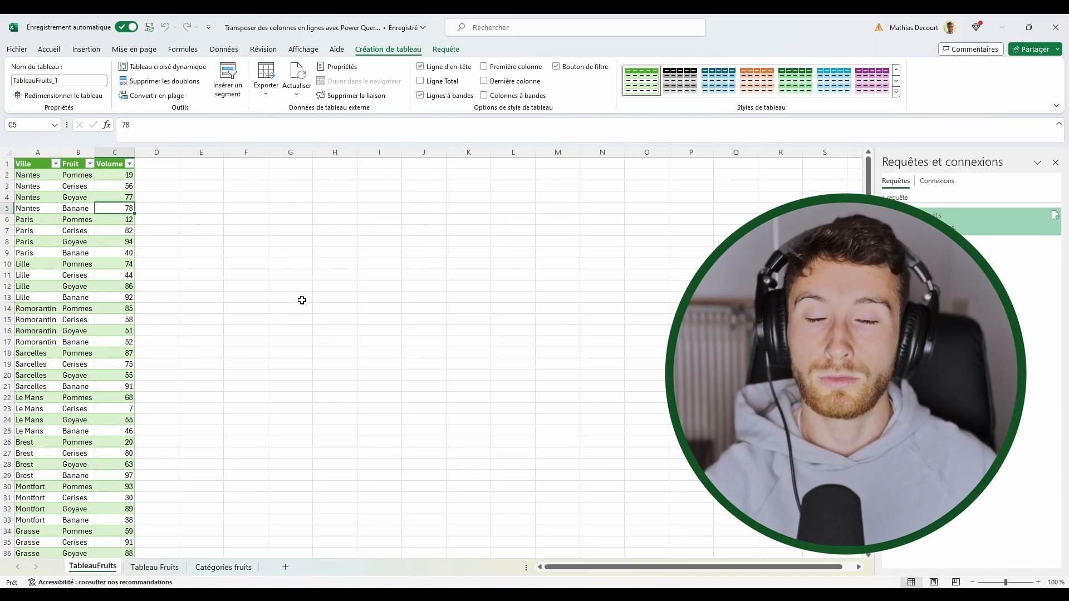
- On the Tableau Fruits sheet, add a "Fraises" column to the Tableau départ in cell G6, after Banane
{"action": "left_click", "coordinate": [155, 567]}
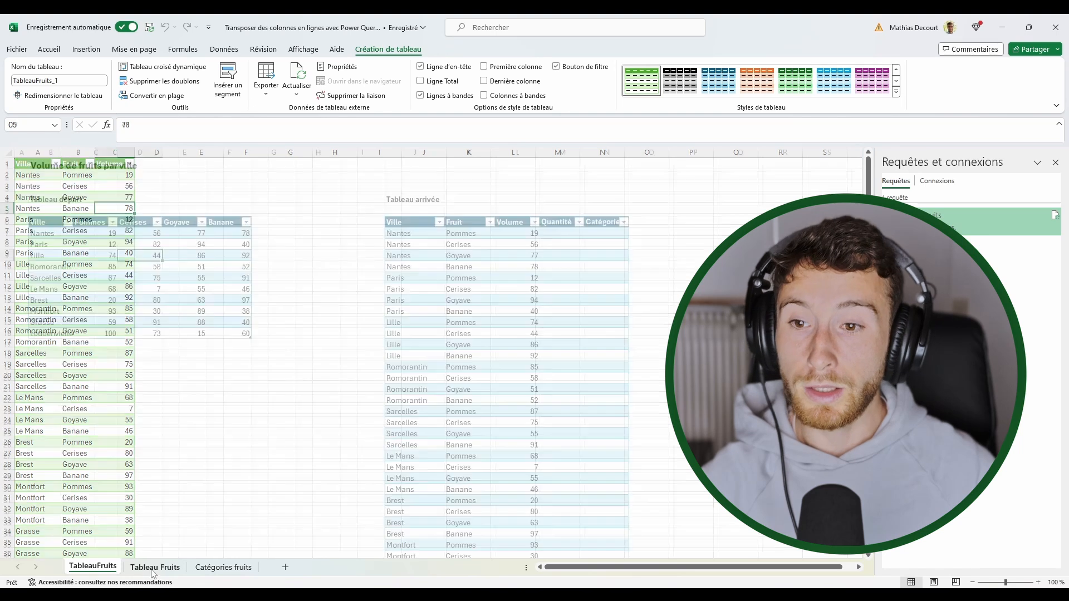
{"action": "left_click", "coordinate": [263, 224]}
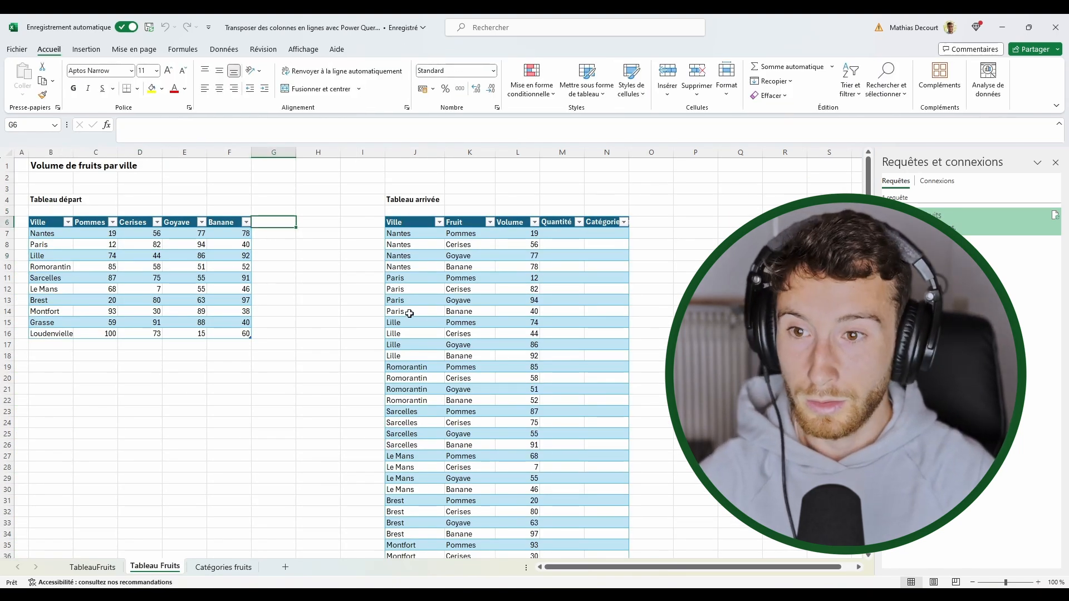
{"action": "type", "text": "Fraises"}
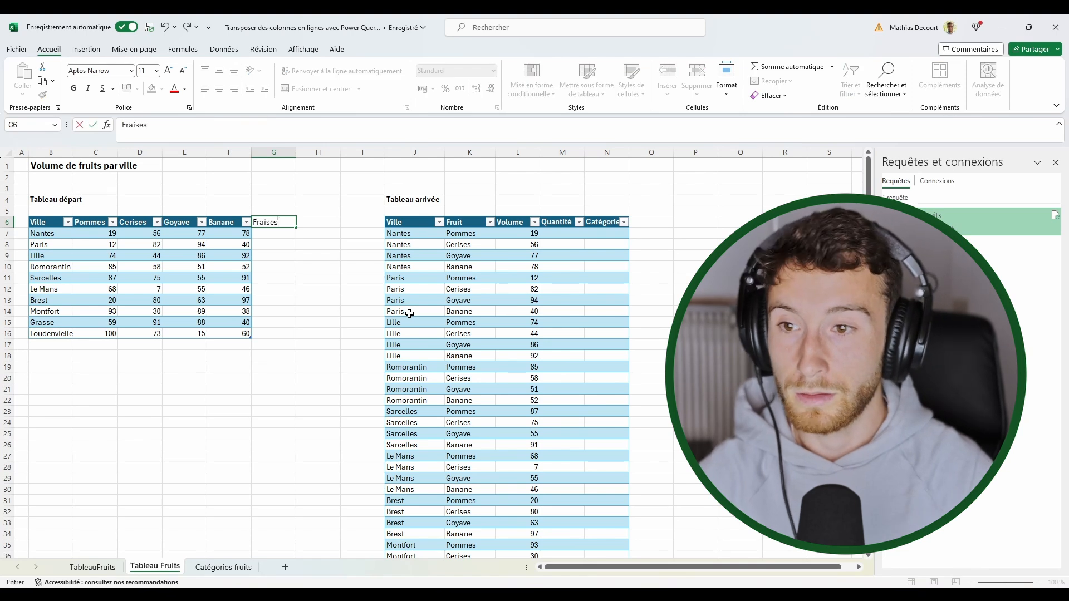
{"action": "key", "text": "Return"}
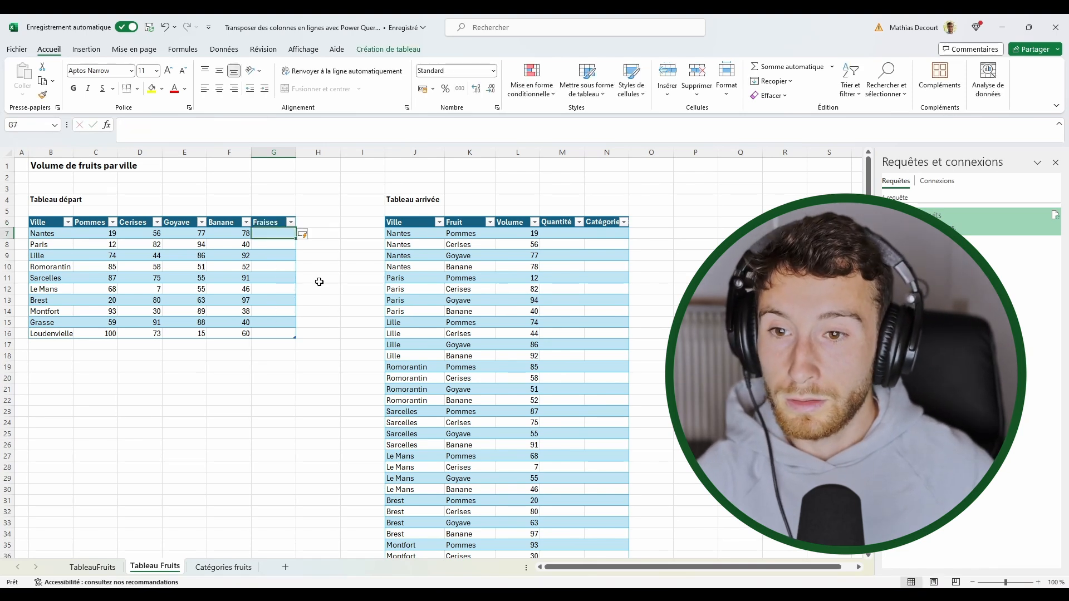
- Enter a Fraises volume of 1000 for Romorantin in the Tableau départ
{"action": "left_click", "coordinate": [279, 266]}
{"action": "type", "text": "1000"}
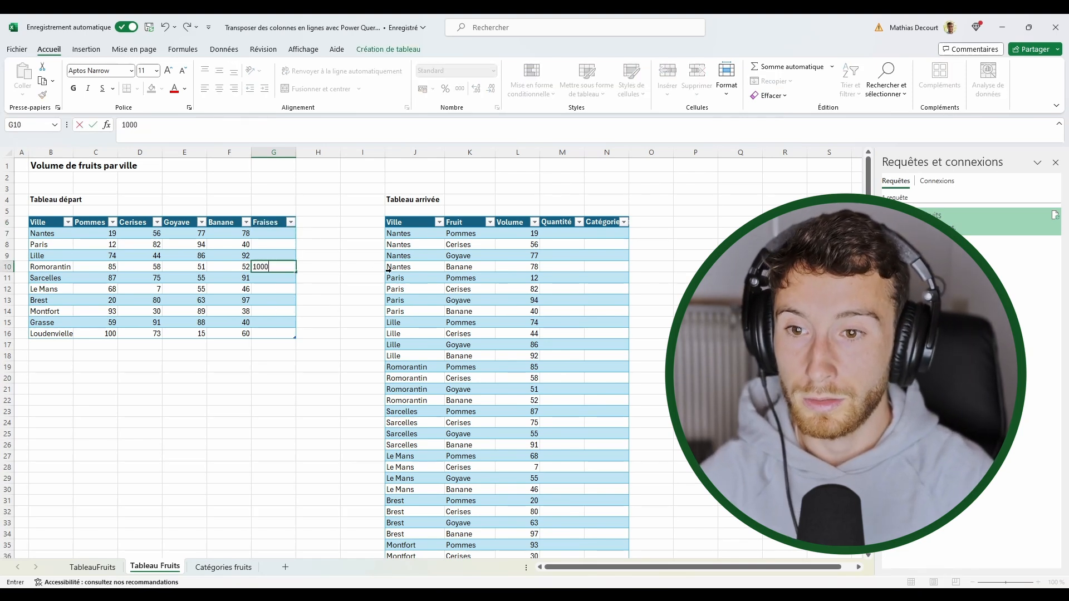
{"action": "key", "text": "Return"}
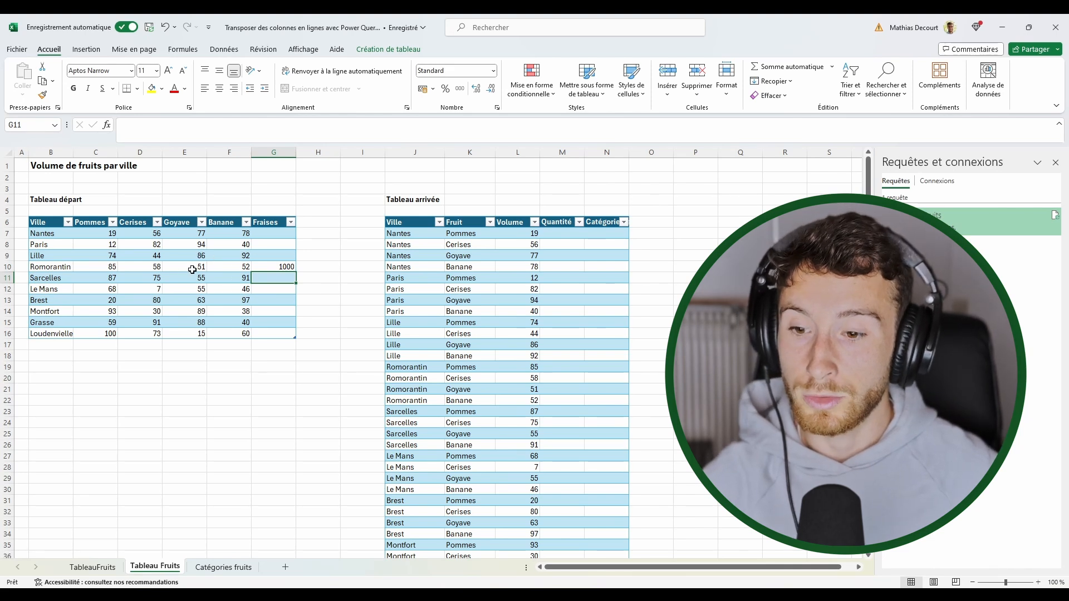
- Refresh the unpivoted query table on the TableauFruits sheet and check the Romorantin rows for the Fraises volume
{"action": "left_click", "coordinate": [81, 568]}
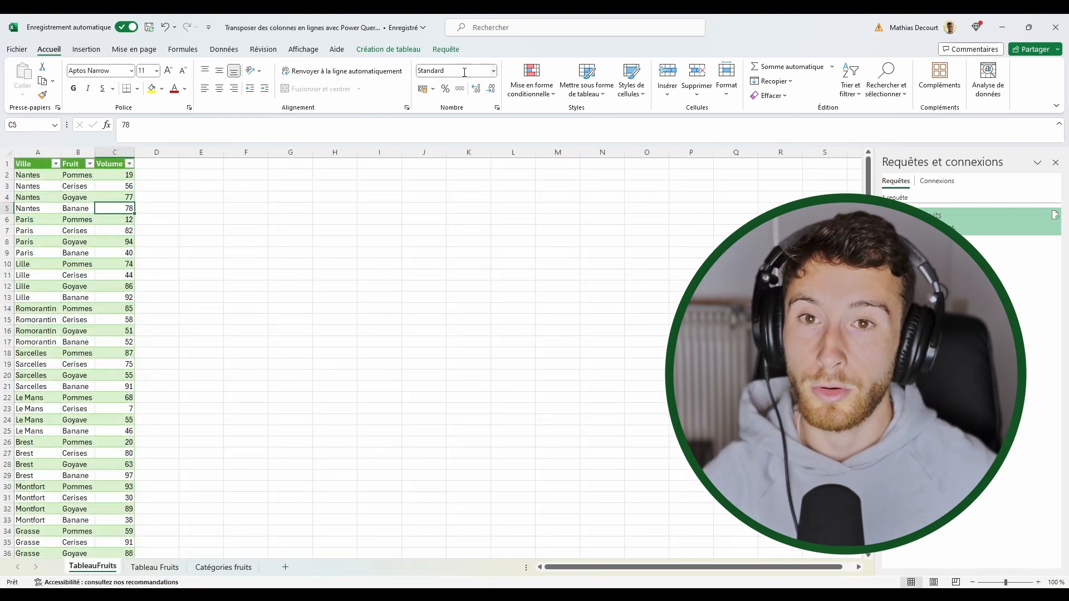
{"action": "left_click", "coordinate": [444, 50]}
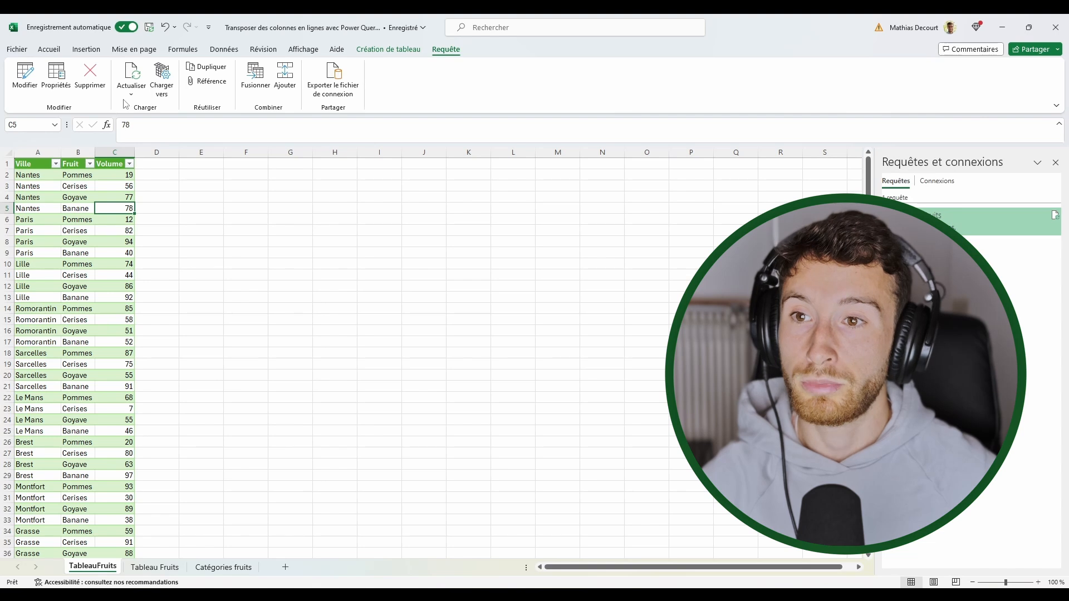
{"action": "left_click", "coordinate": [131, 78]}
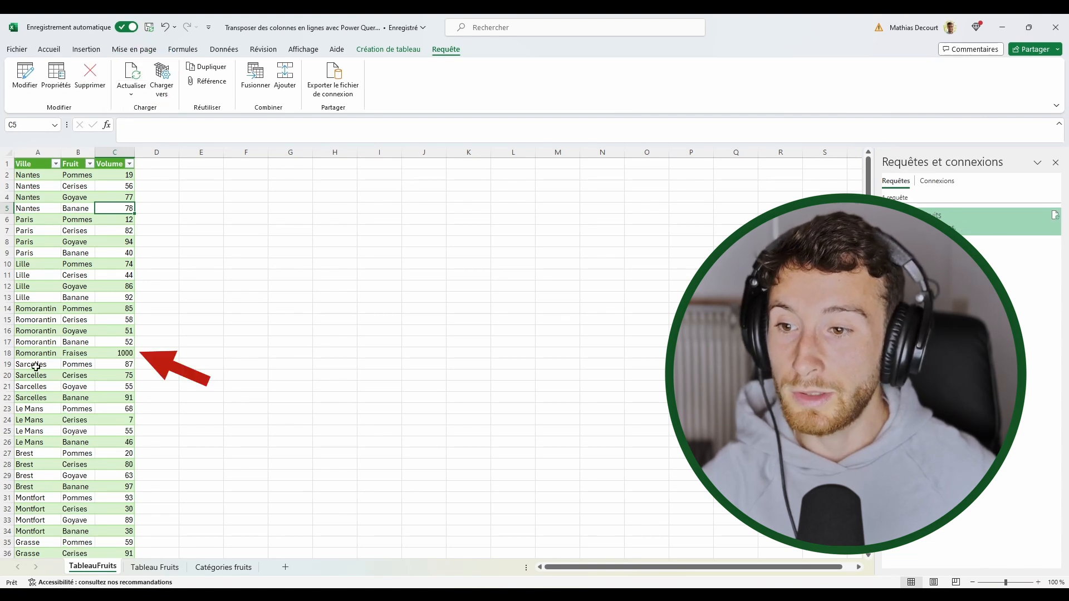
{"action": "left_click", "coordinate": [16, 353]}
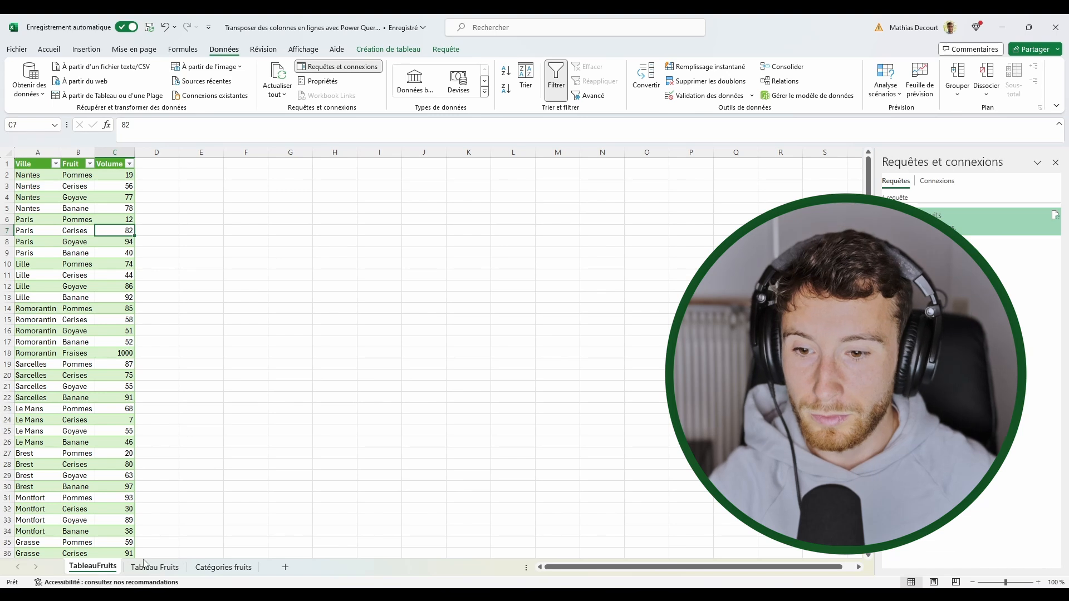
- Load the category table from the Catégories fruits sheet into the Power Query editor
{"action": "left_click", "coordinate": [222, 567]}
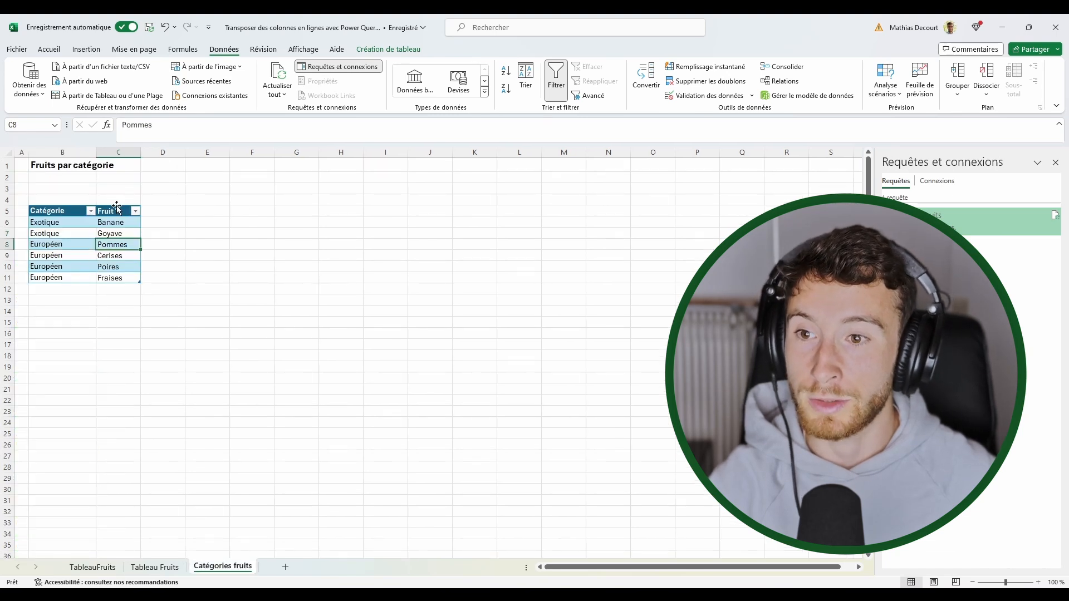
{"action": "left_click", "coordinate": [117, 207]}
{"action": "left_click", "coordinate": [60, 208]}
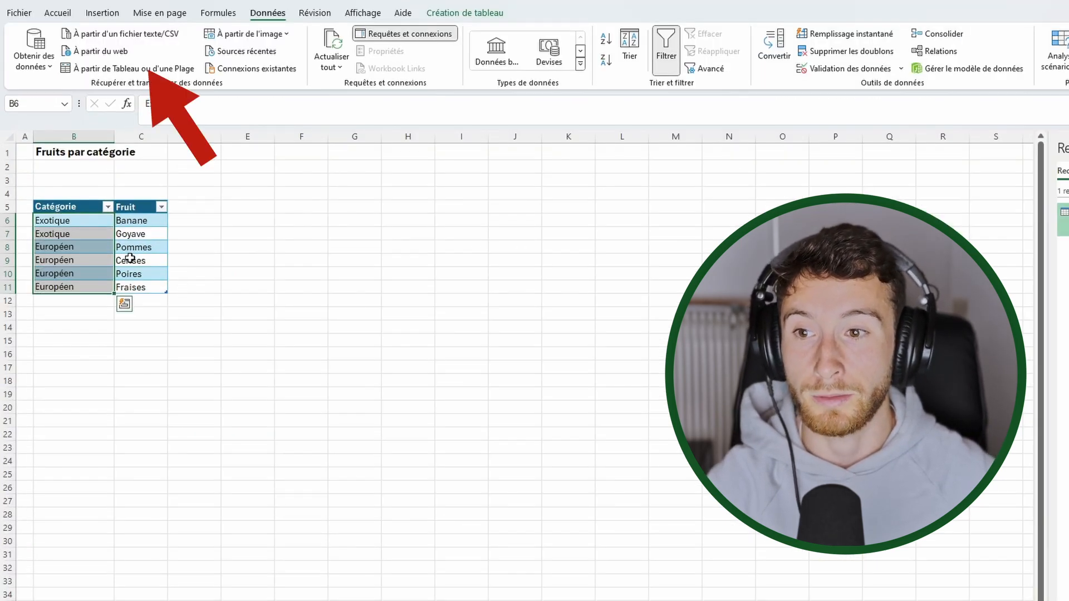
{"action": "left_click", "coordinate": [109, 254]}
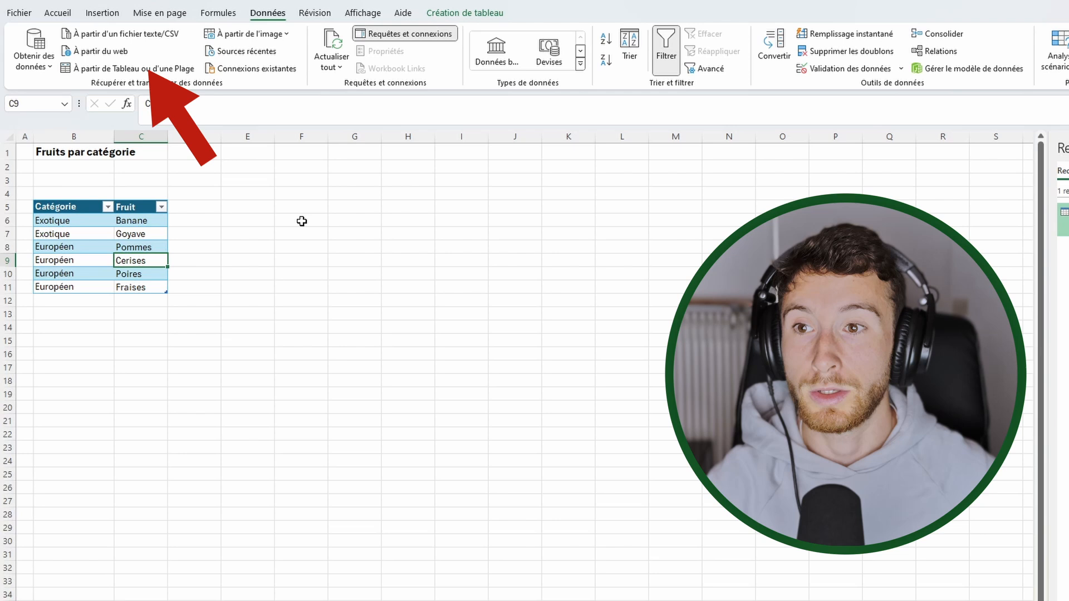
{"action": "left_click", "coordinate": [109, 67]}
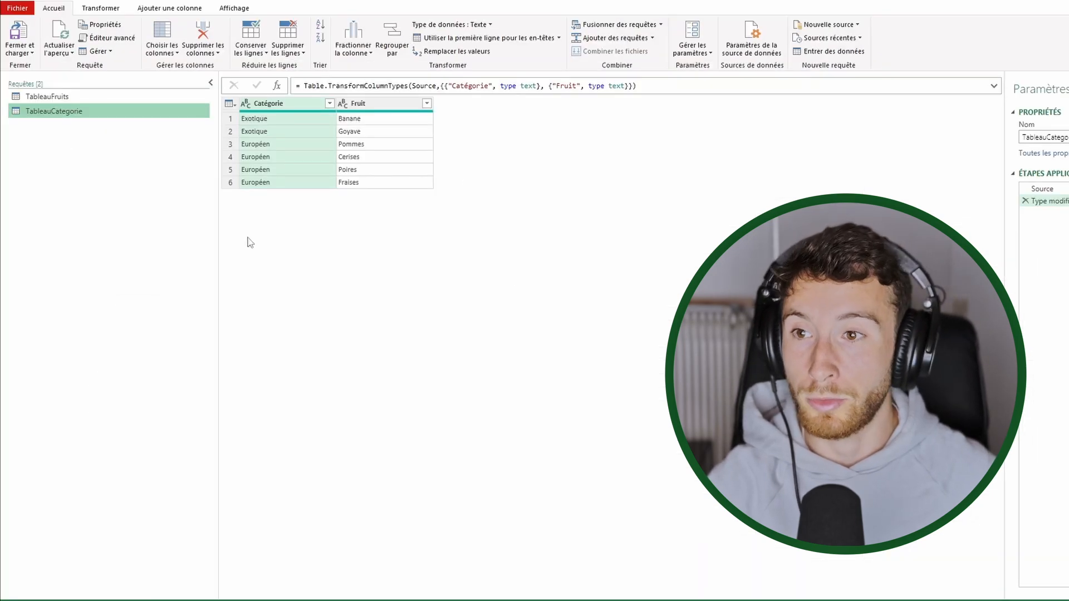
- Merge the TableauFruits query with TableauCategorie on their Fruit columns, using a left outer join
{"action": "left_click", "coordinate": [48, 97]}
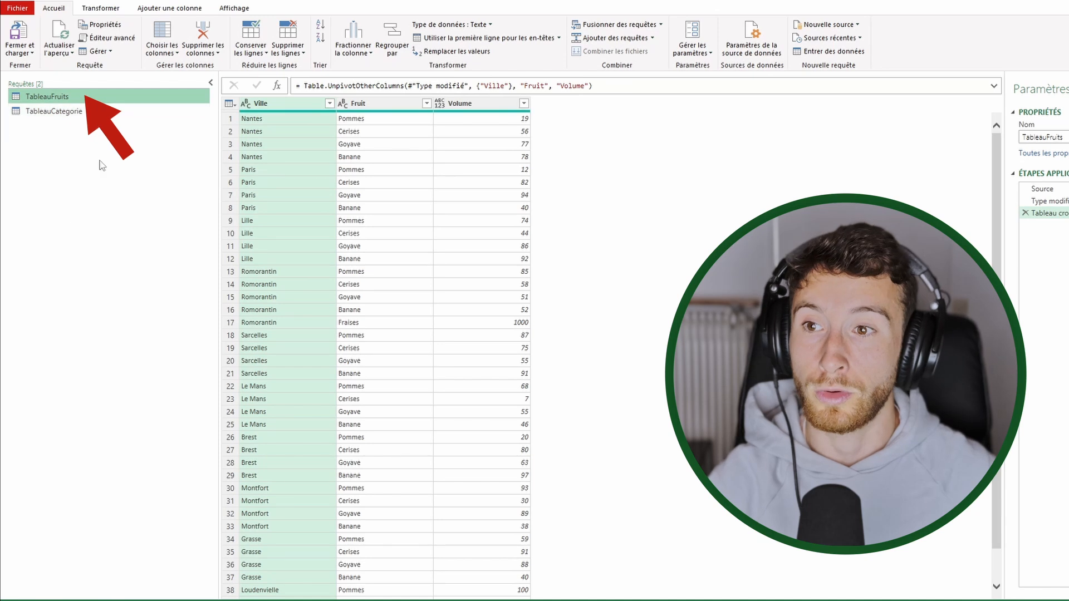
{"action": "left_click", "coordinate": [378, 107]}
{"action": "left_click", "coordinate": [619, 25]}
{"action": "left_click", "coordinate": [428, 222]}
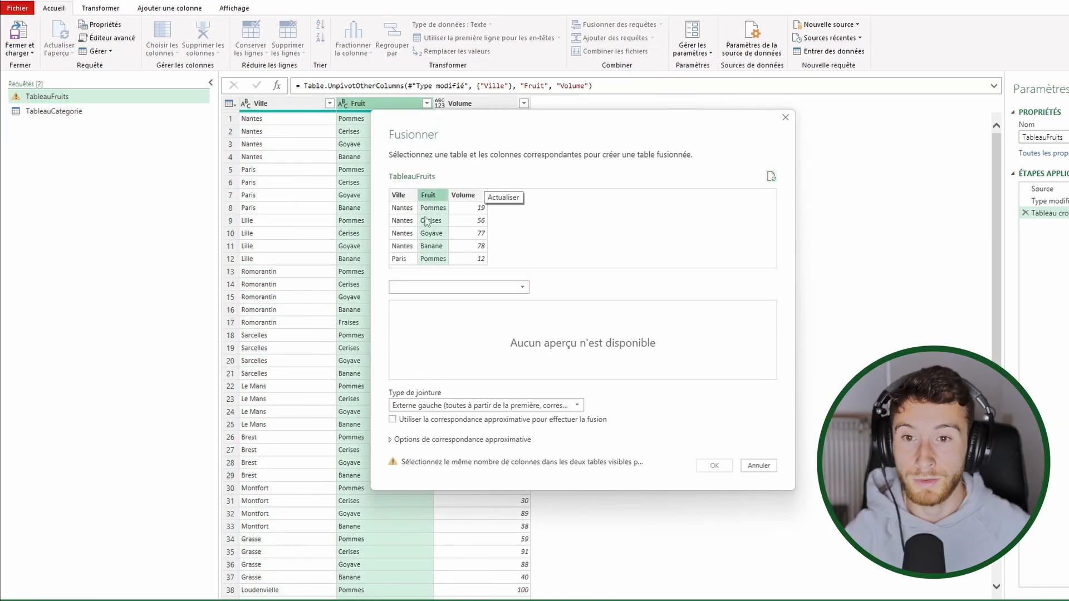
{"action": "left_click", "coordinate": [438, 288]}
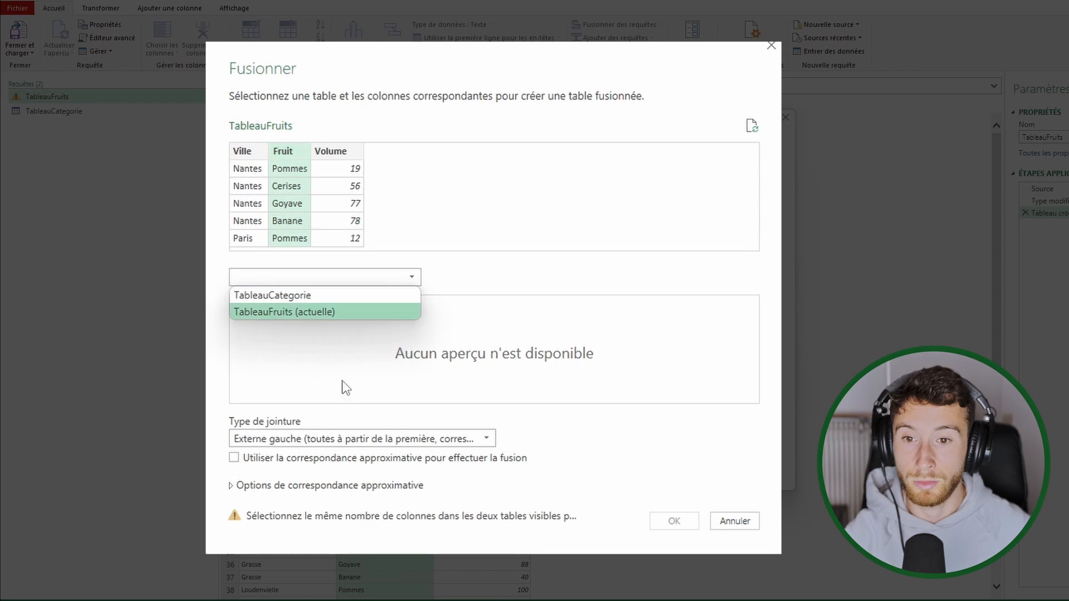
{"action": "left_click", "coordinate": [290, 304]}
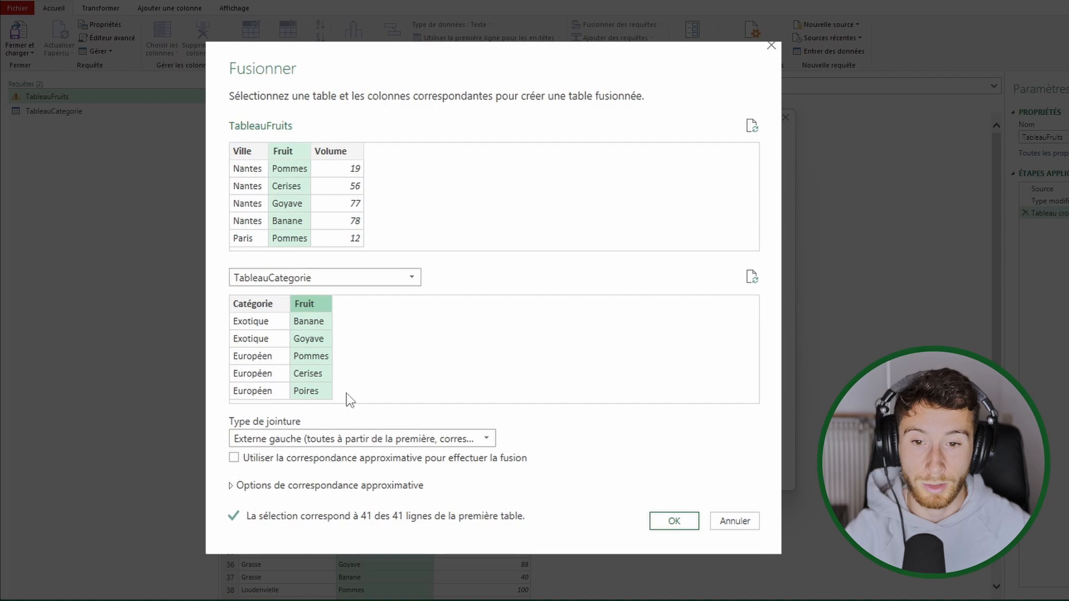
{"action": "left_click", "coordinate": [674, 520]}
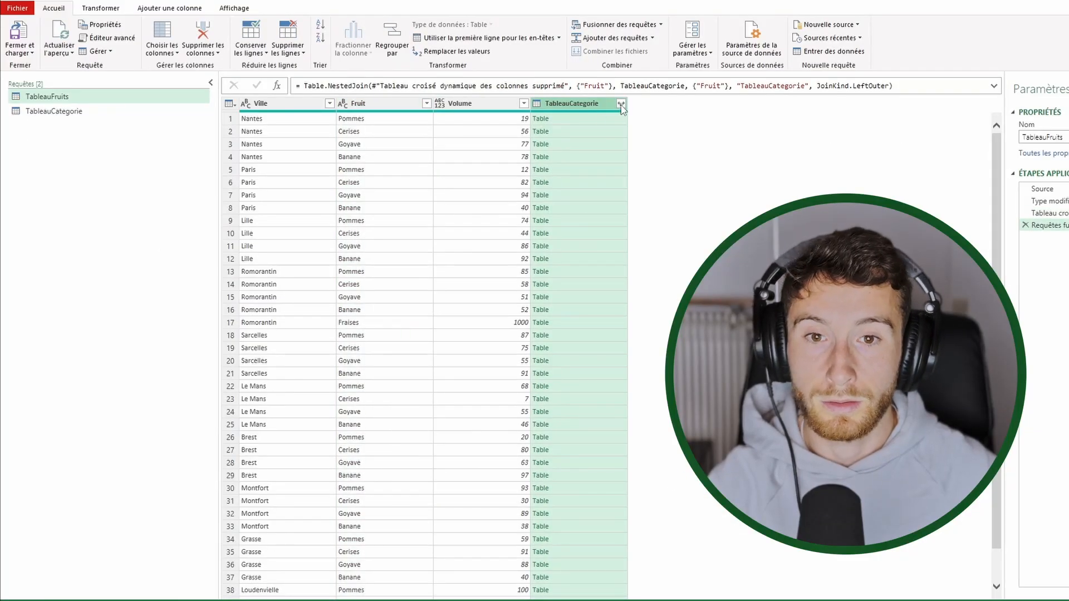
- Expand the merged TableauCategorie column to Catégorie only, without using the original column name as a prefix
{"action": "left_click", "coordinate": [621, 104]}
{"action": "left_click", "coordinate": [454, 153]}
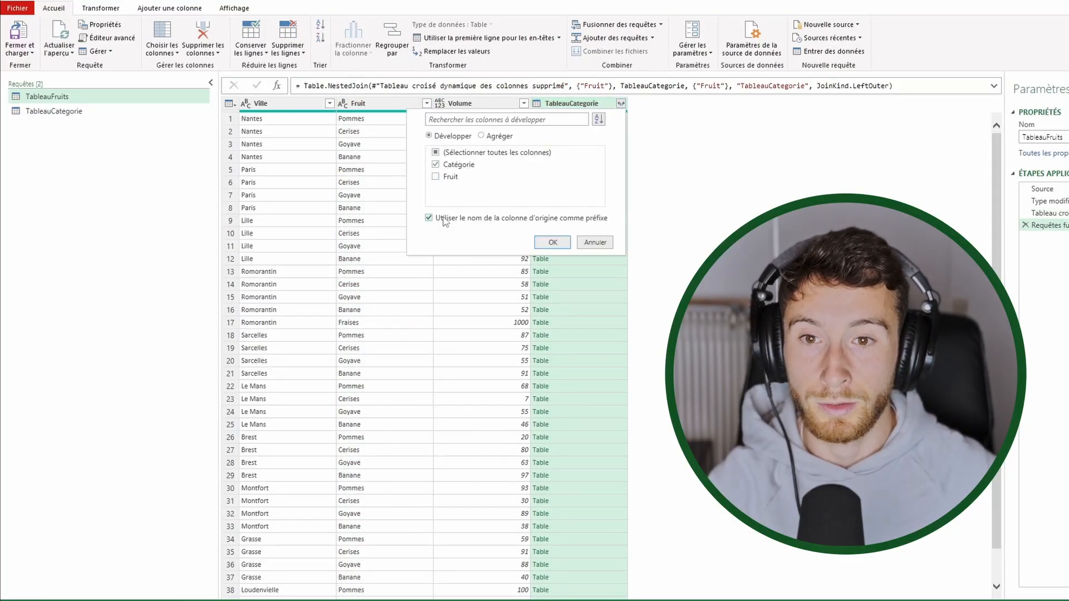
{"action": "left_click", "coordinate": [554, 243]}
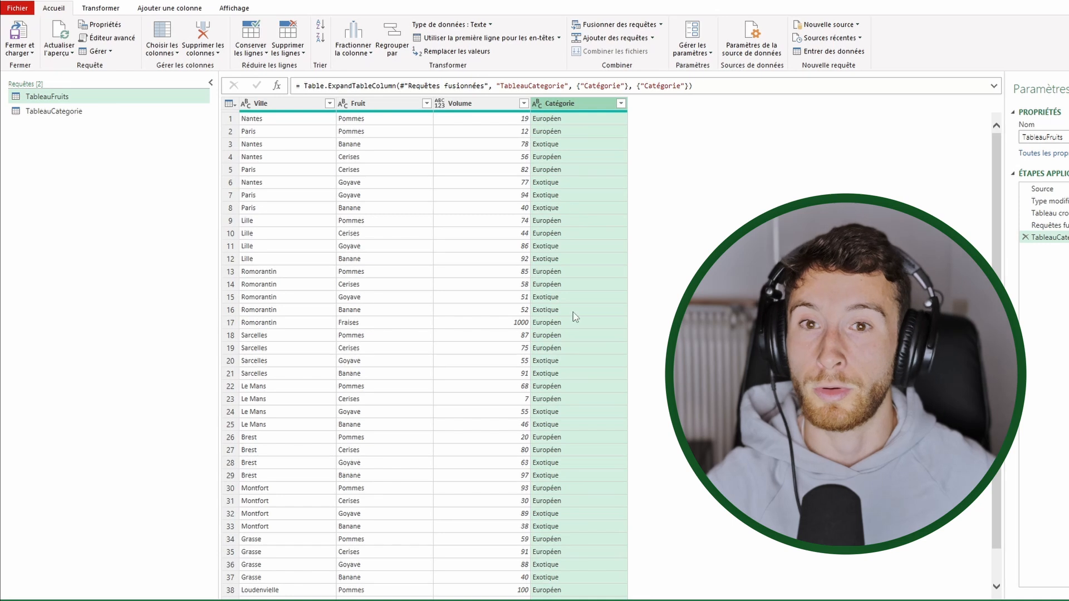
- Close the query editor, load the queries into the workbook, and delete the extra TableauCategorie sheet
{"action": "left_click", "coordinate": [18, 35]}
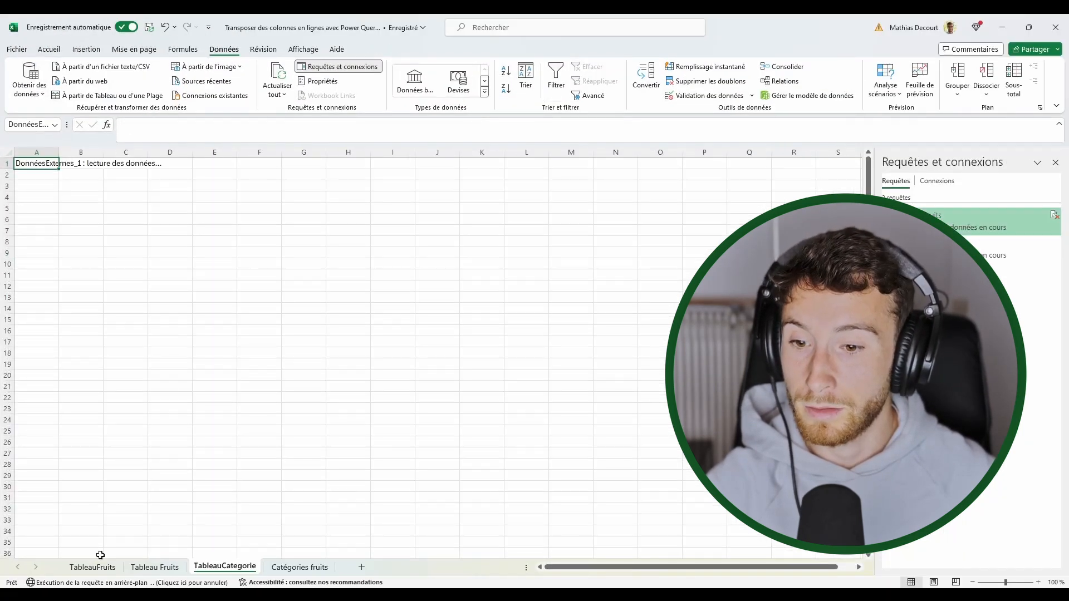
{"action": "left_click", "coordinate": [96, 568]}
{"action": "left_click", "coordinate": [224, 571]}
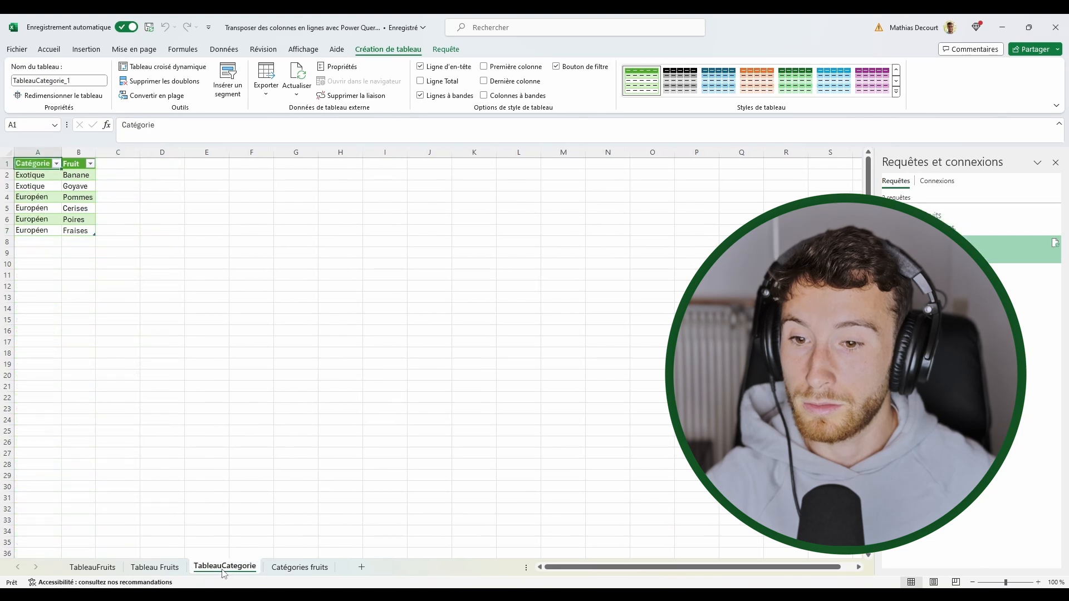
{"action": "right_click", "coordinate": [224, 572]}
{"action": "left_click", "coordinate": [294, 399]}
{"action": "left_click", "coordinate": [506, 337]}
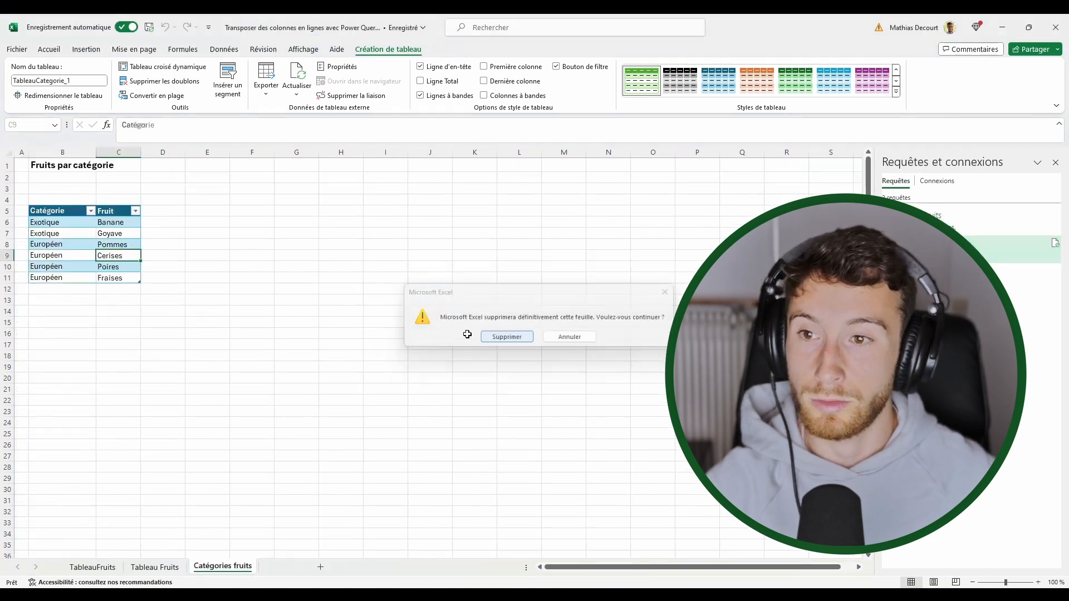
- Review the Catégorie column of the result table on the TableauFruits sheet
{"action": "left_click", "coordinate": [109, 569]}
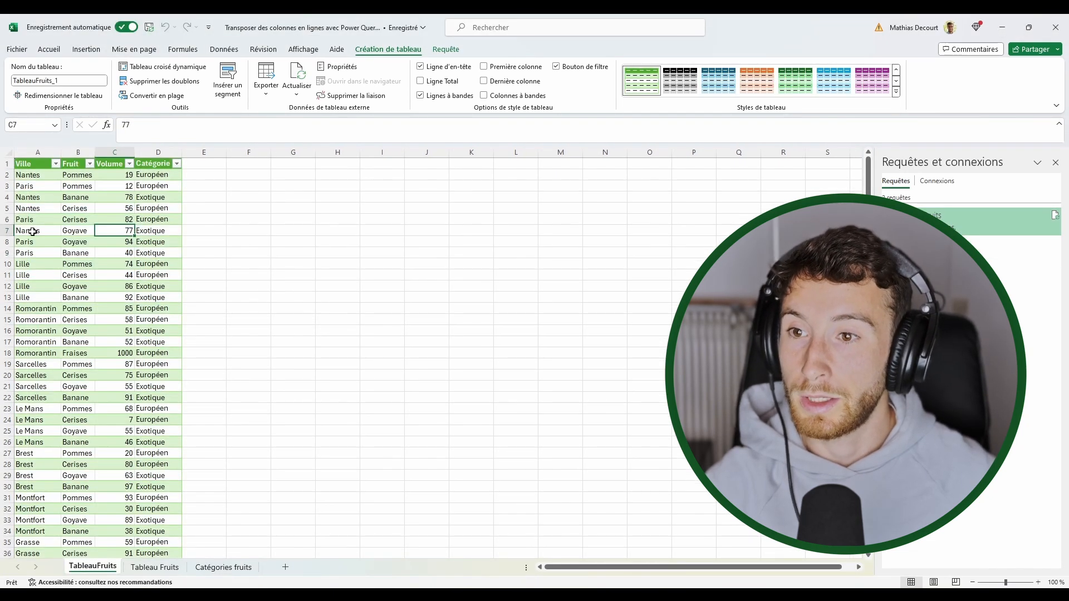
{"action": "left_click_drag", "start_coordinate": [145, 175], "coordinate": [158, 286]}
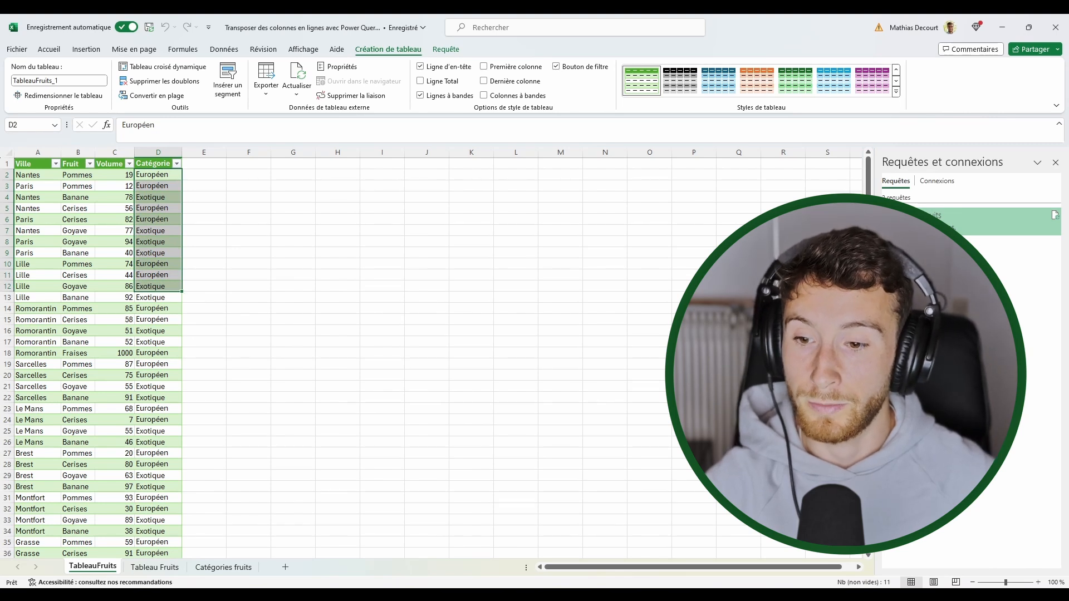
{"action": "left_click", "coordinate": [156, 568]}
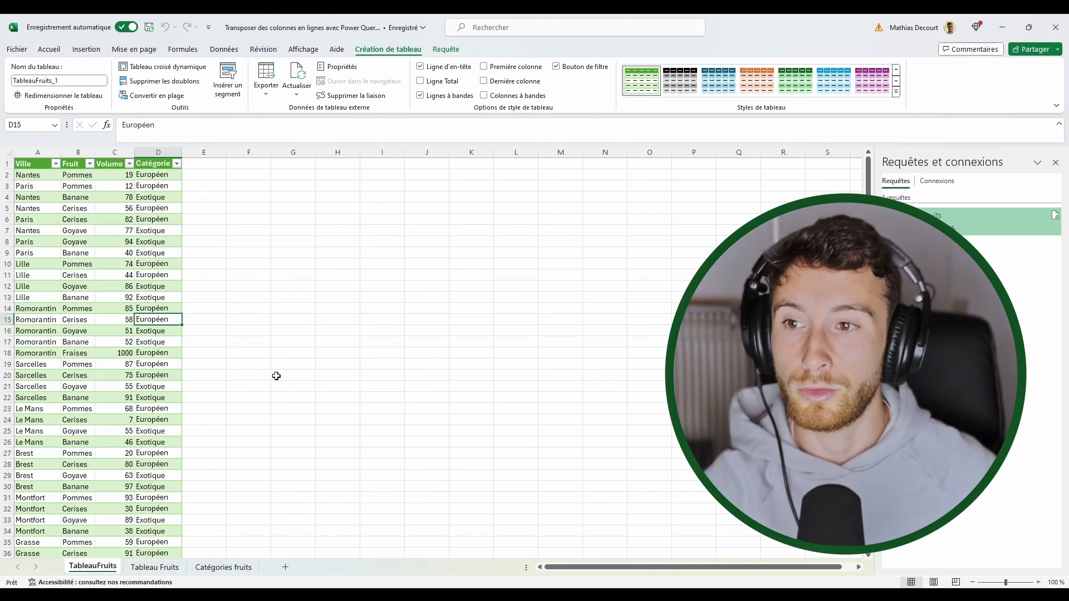
- Enter the lookup criteria beside the result table: "Pommes" in G4 and "Sarcelles" in G5
{"action": "left_click", "coordinate": [300, 230]}
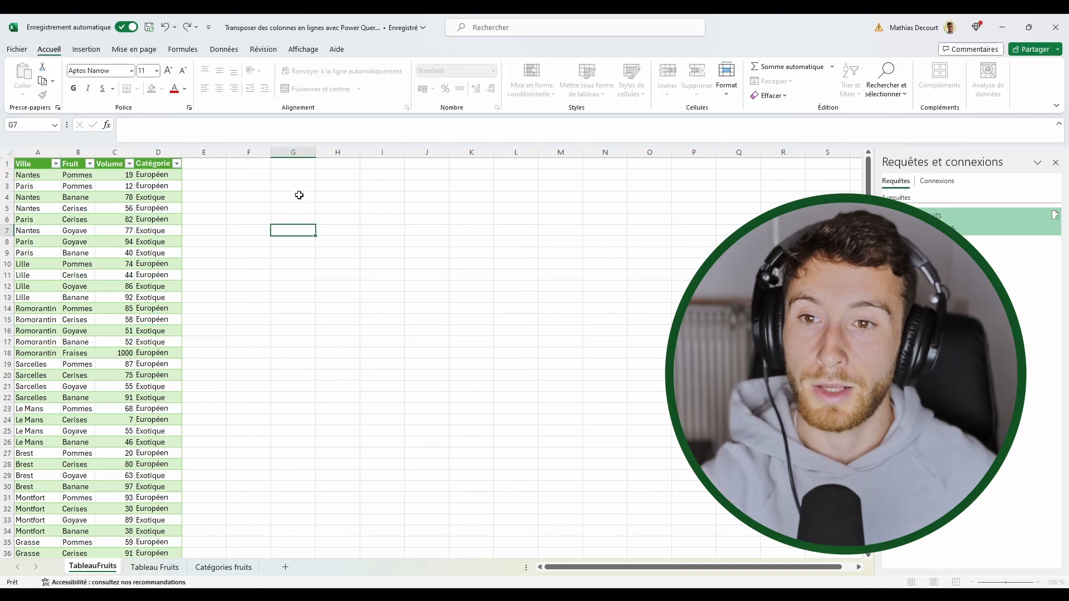
{"action": "left_click", "coordinate": [295, 197]}
{"action": "type", "text": "Frai"}
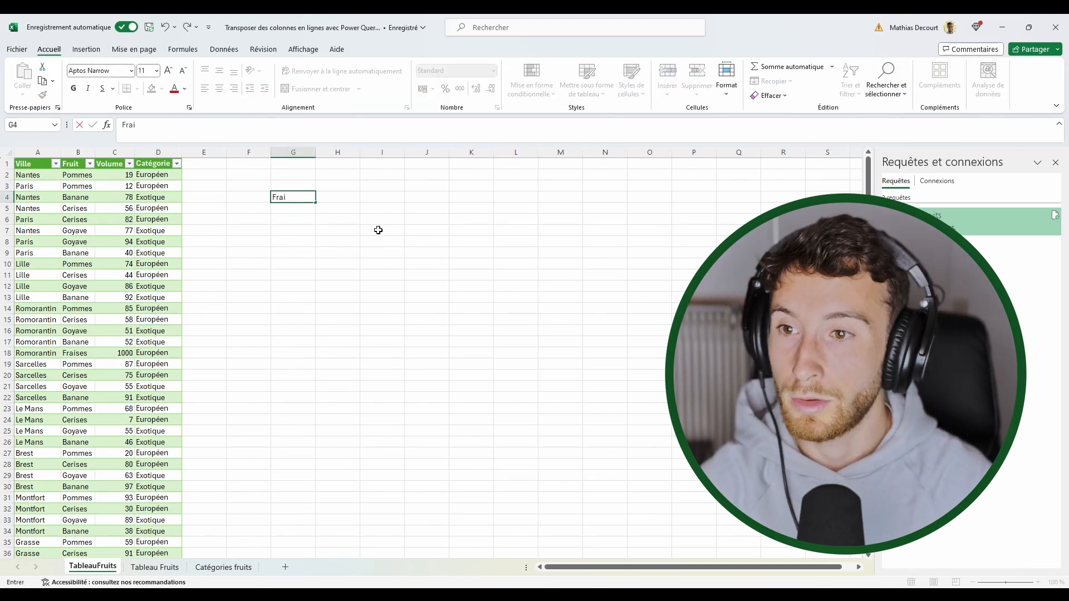
{"action": "type", "text": "ommes"}
{"action": "key", "text": "Return"}
{"action": "type", "text": "P"}
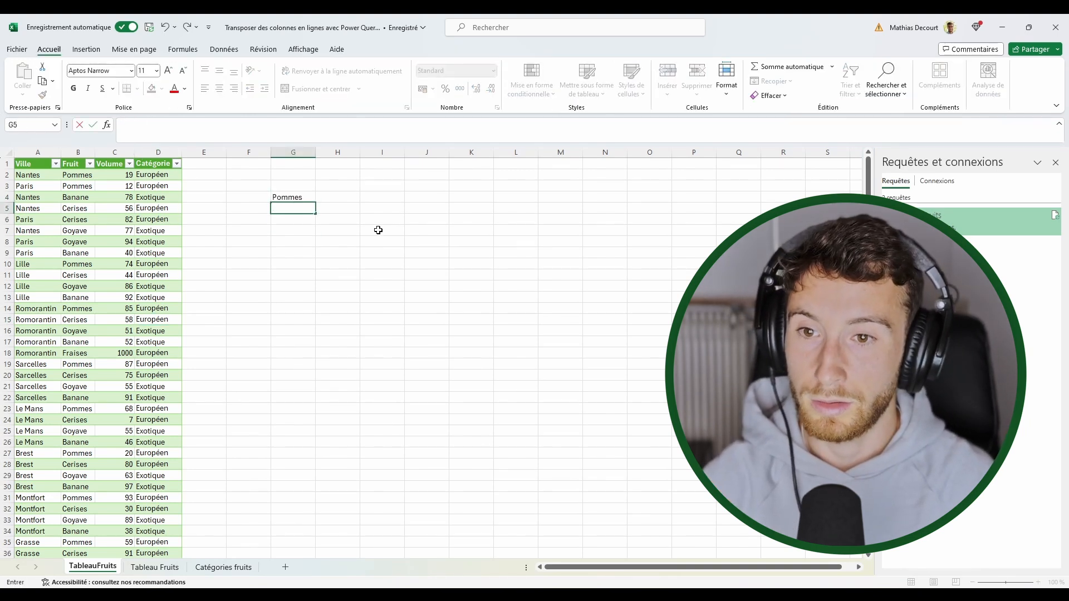
{"action": "type", "text": "Sarcelles"}
{"action": "key", "text": "Return"}
- In G6, look up the matching volume with =RECHERCHEX(G4&G5;TableauFruits_1[Fruit]&TableauFruits_1[Ville];TableauFruits_1[Volume])
{"action": "type", "text": "=RECHERCHEX("}
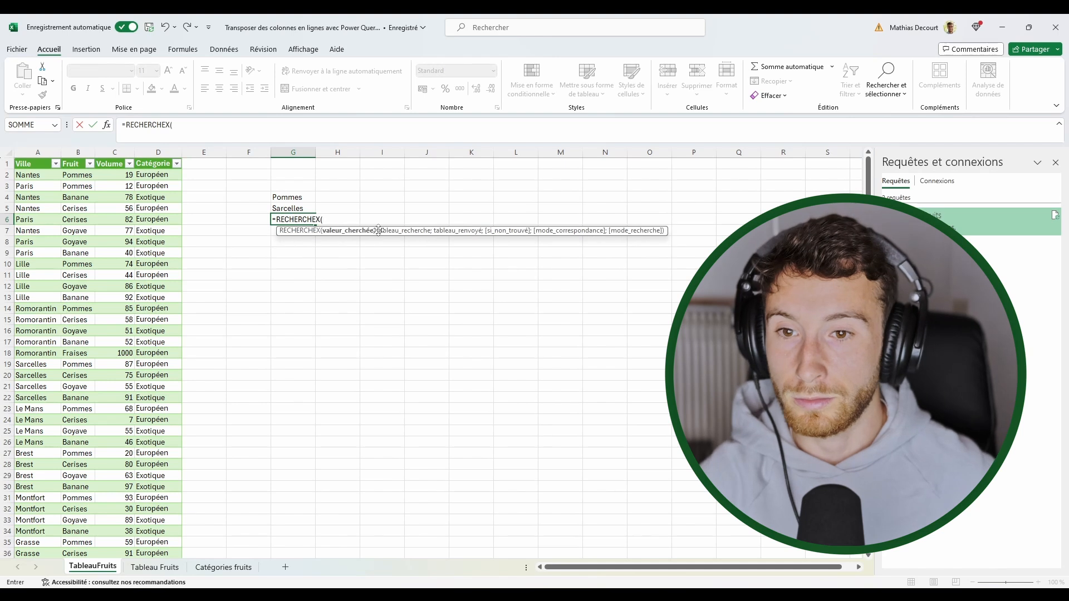
{"action": "left_click", "coordinate": [290, 197]}
{"action": "type", "text": "&"}
{"action": "left_click", "coordinate": [302, 207]}
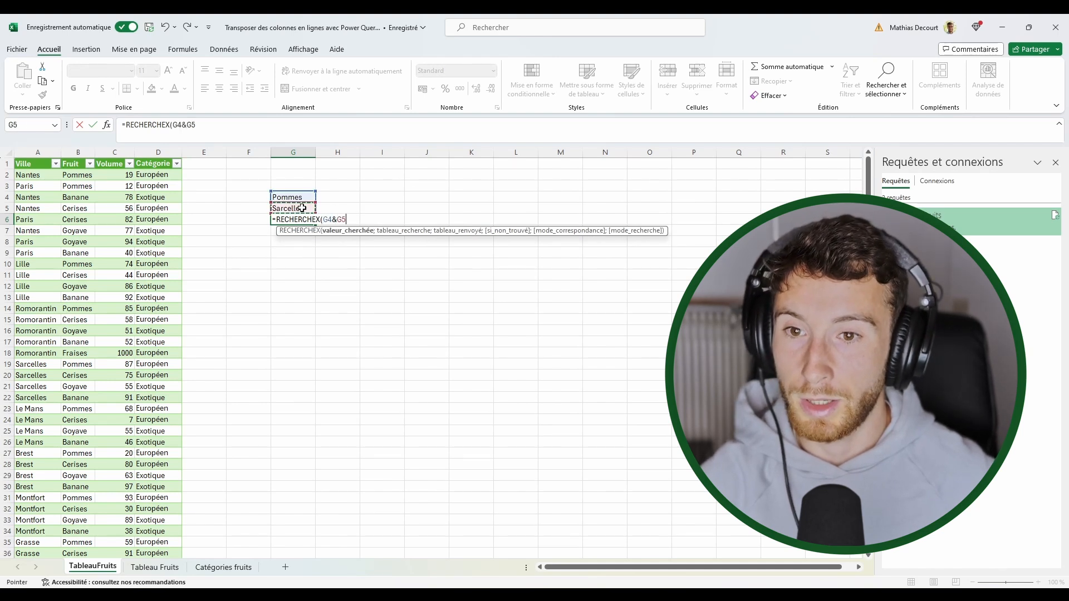
{"action": "type", "text": ";"}
{"action": "left_click", "coordinate": [78, 162]}
{"action": "type", "text": "&"}
{"action": "left_click", "coordinate": [33, 161]}
{"action": "type", "text": ";"}
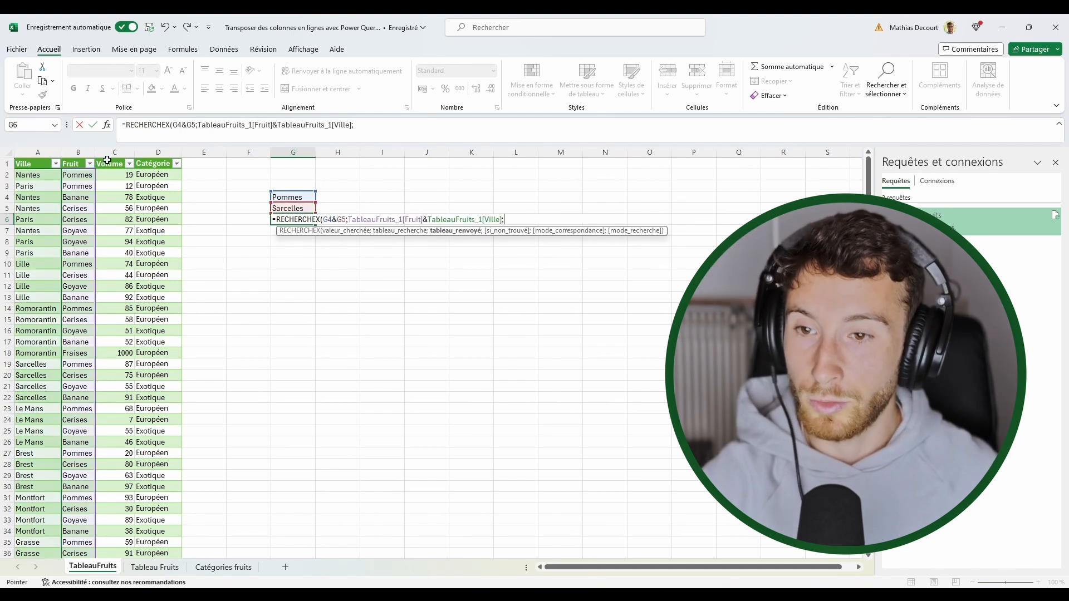
{"action": "left_click", "coordinate": [106, 161]}
{"action": "key", "text": "Return"}
{"action": "key", "text": "Up"}
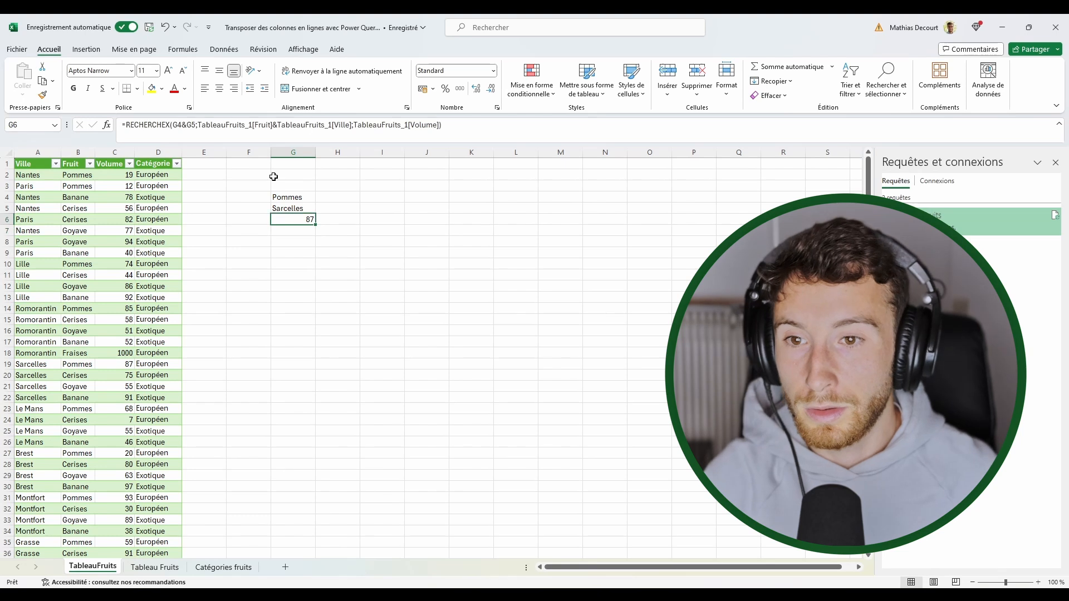
- Shade the lookup criteria cells G4:G5 light blue
{"action": "left_click_drag", "start_coordinate": [281, 198], "coordinate": [281, 208]}
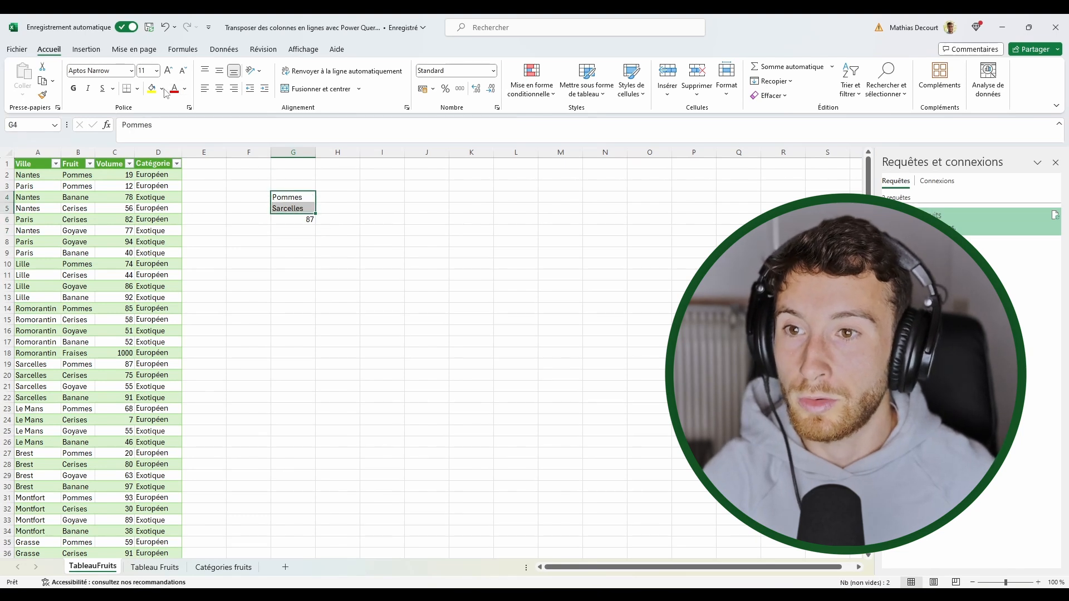
{"action": "left_click", "coordinate": [292, 220]}
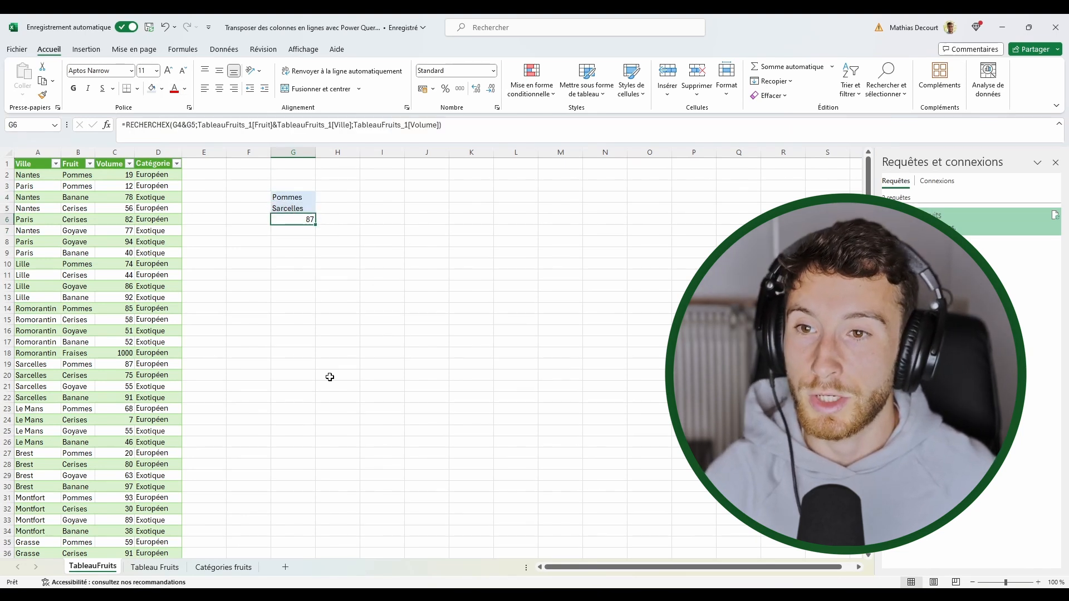
- Enter a second set of criteria: "Le Mans" in I4 and "Européen" in I5
{"action": "left_click", "coordinate": [382, 197]}
{"action": "type", "text": "Le Mans"}
{"action": "key", "text": "Return"}
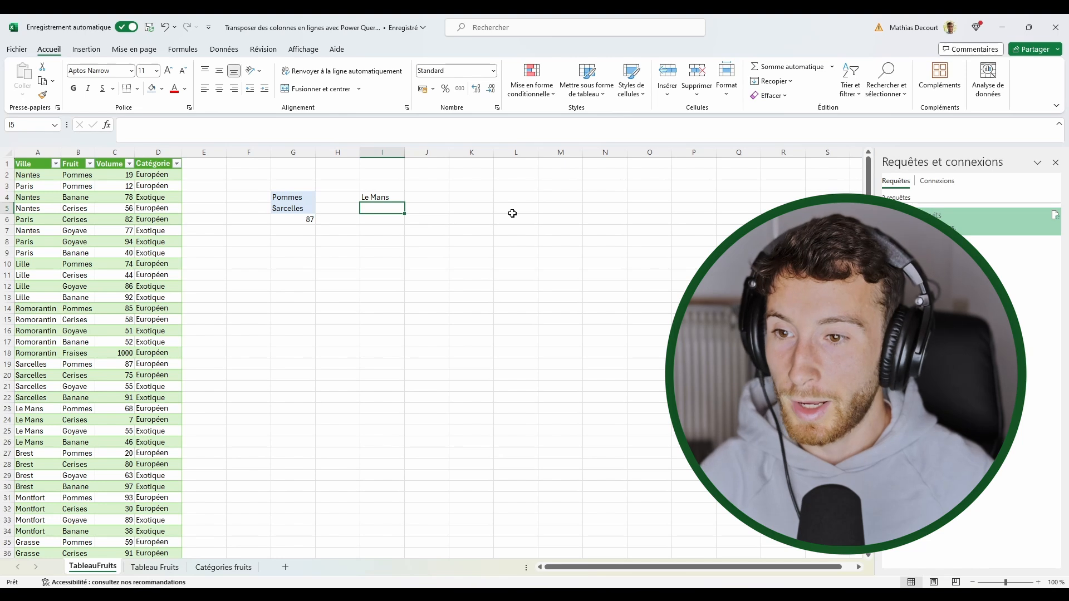
{"action": "type", "text": "Eur"}
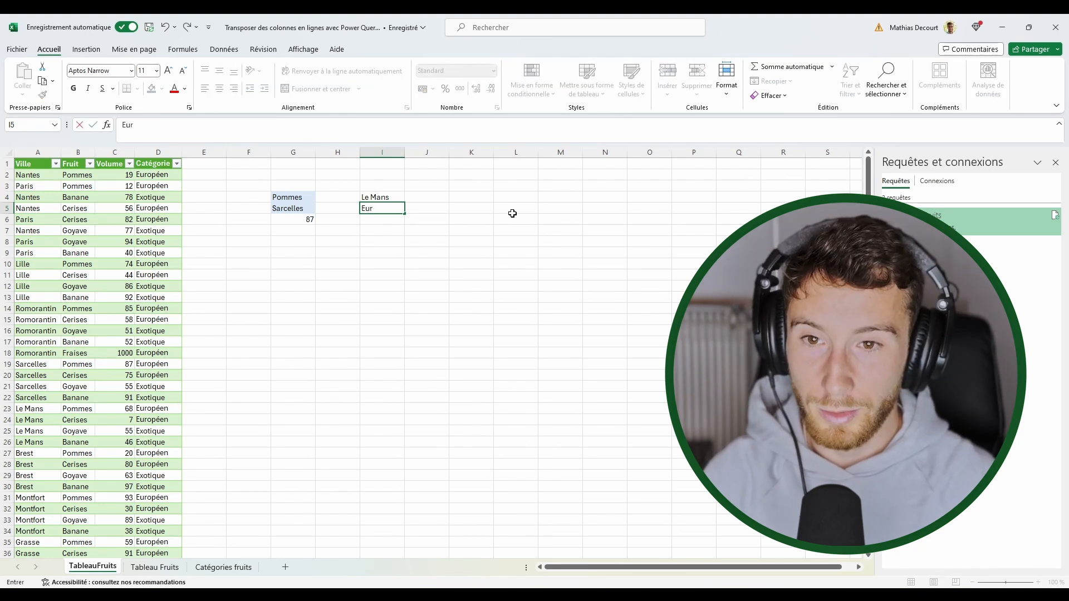
{"action": "type", "text": "opéen"}
{"action": "key", "text": "Return"}
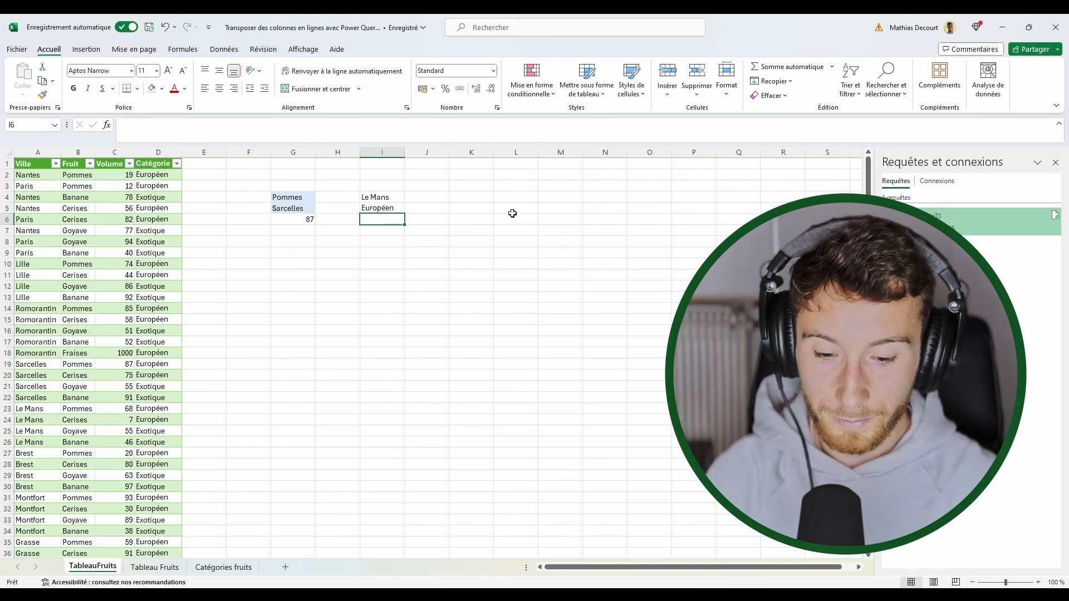
- In I6, sum the volumes by city and category with =SOMME.SI.ENS(TableauFruits_1[Volume];TableauFruits_1[Ville];I4;TableauFruits_1[Catégorie];I5)
{"action": "type", "text": "=SOMME.SI.ENS("}
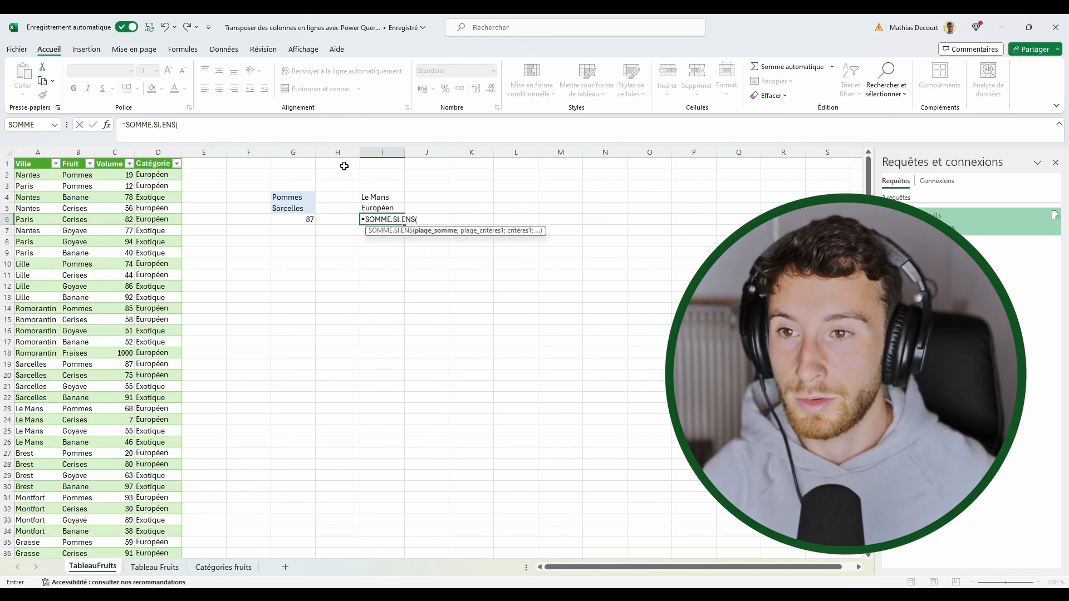
{"action": "left_click", "coordinate": [114, 161]}
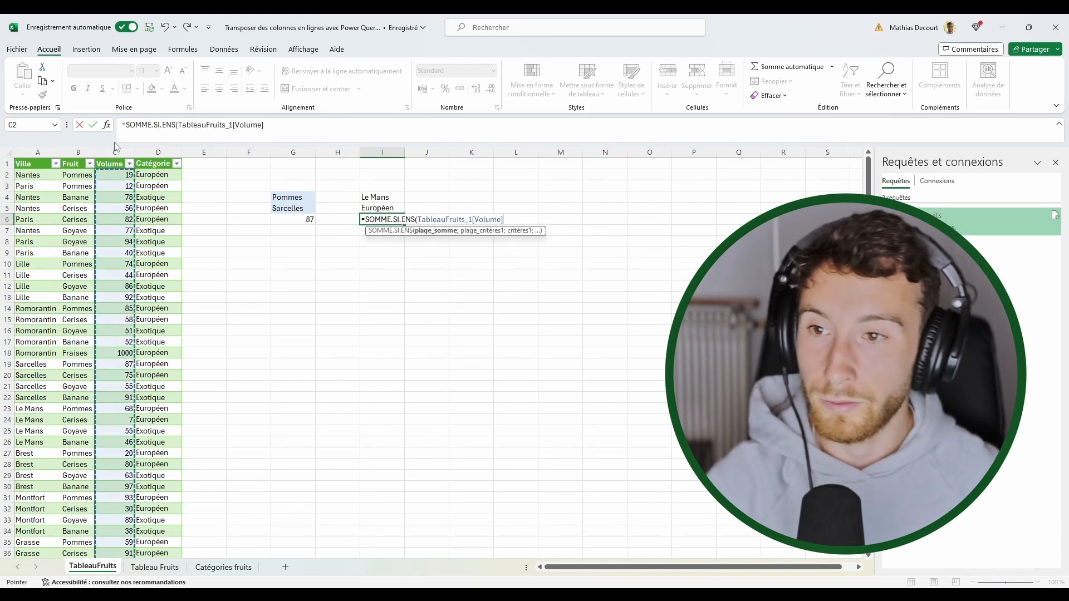
{"action": "type", "text": ";"}
{"action": "left_click", "coordinate": [31, 160]}
{"action": "type", "text": ";"}
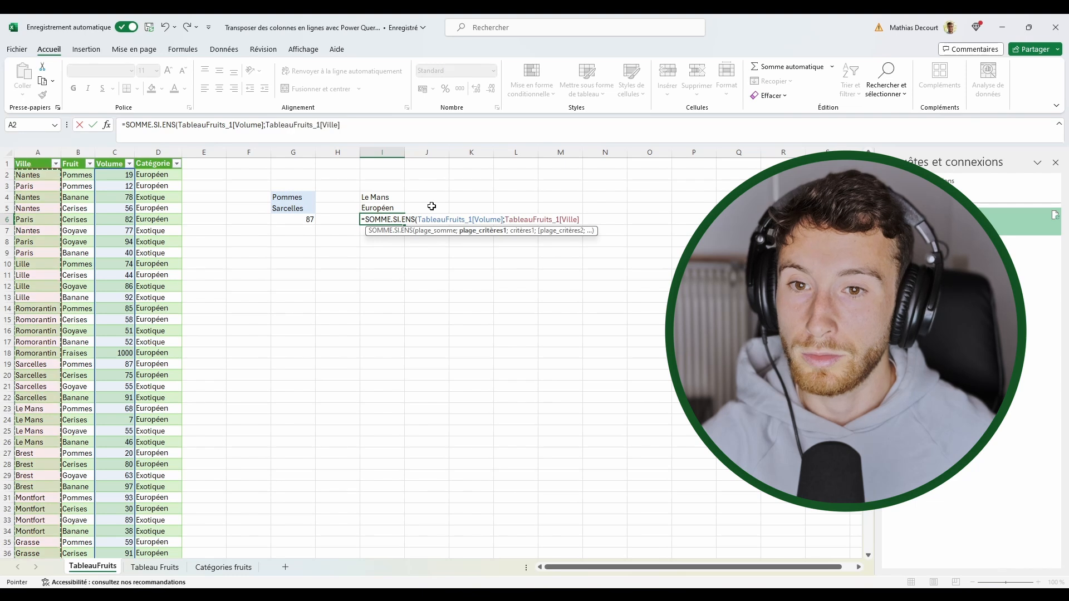
{"action": "left_click", "coordinate": [382, 197]}
{"action": "type", "text": ";"}
{"action": "left_click", "coordinate": [154, 161]}
{"action": "type", "text": ";"}
{"action": "left_click", "coordinate": [382, 208]}
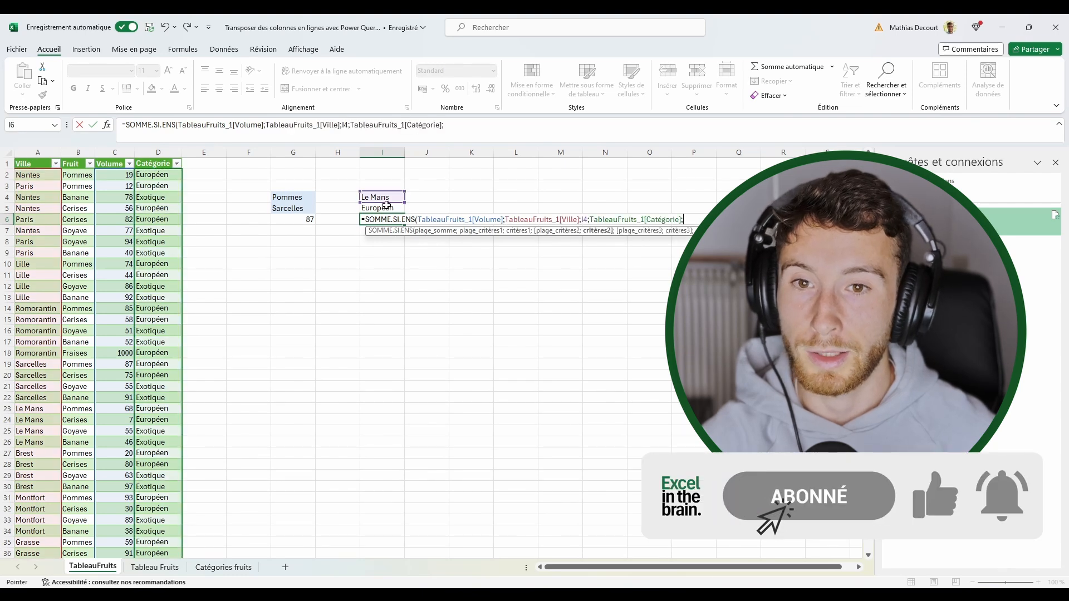
{"action": "key", "text": "Return"}
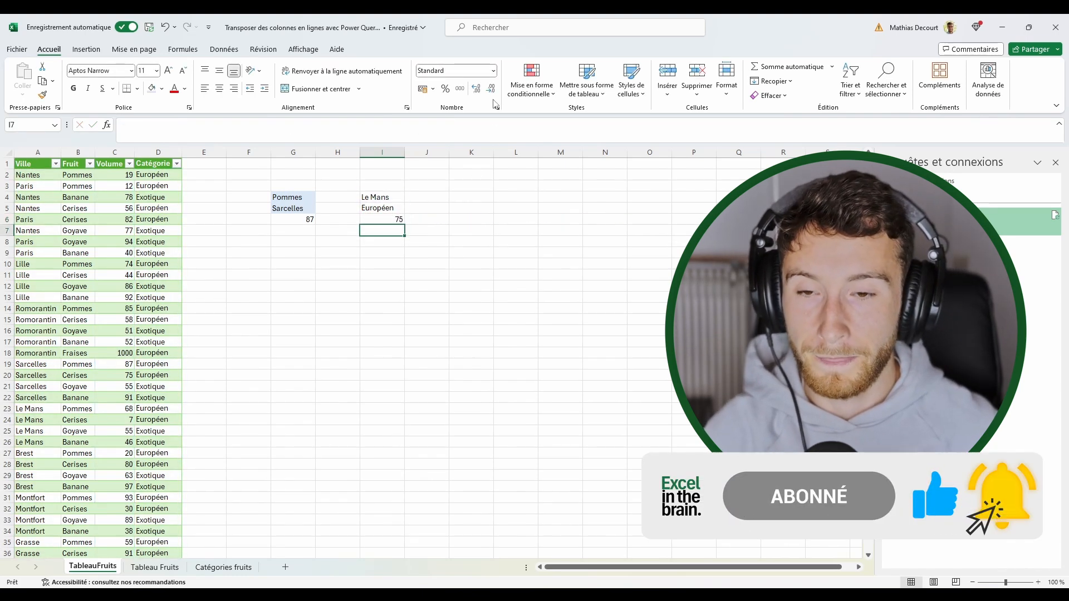